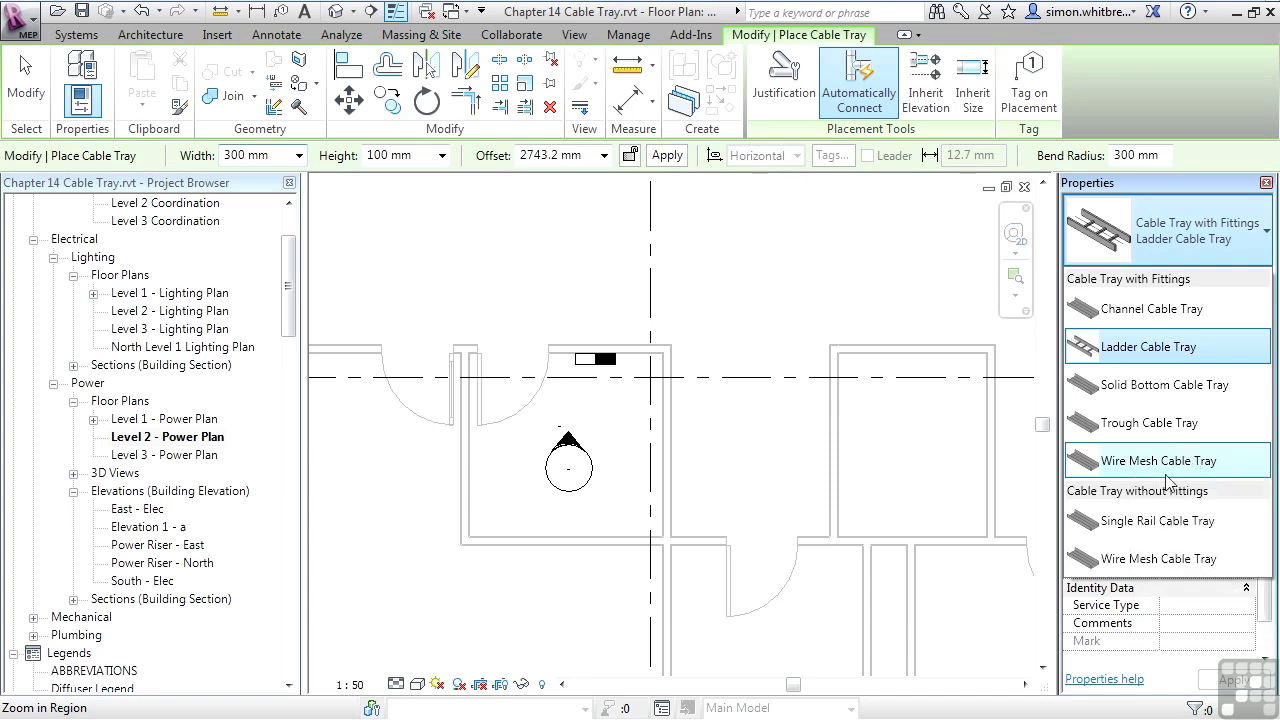
# Draw an L-shaped run of Wire Mesh Cable Tray with fittings in the open area southwest of the electrical room
pyautogui.click(1145, 559)
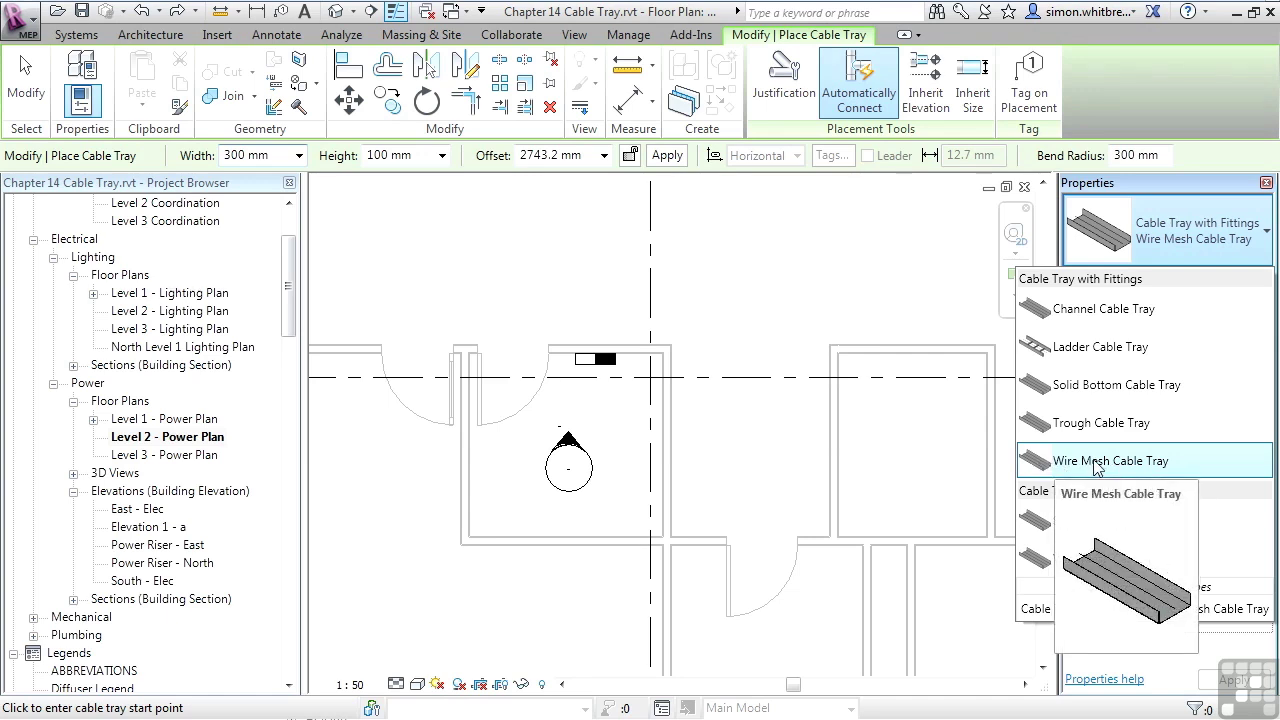
pyautogui.click(375, 282)
pyautogui.click(352, 507)
pyautogui.click(352, 638)
pyautogui.click(484, 645)
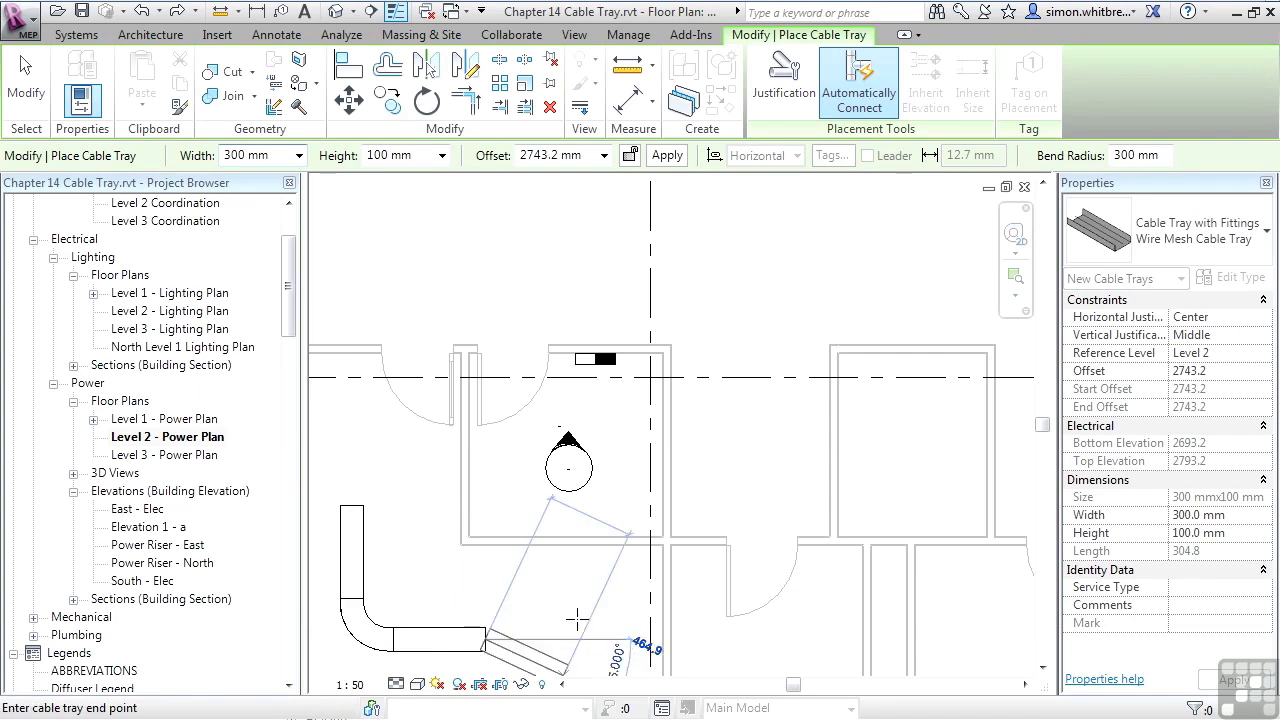
pyautogui.press('Escape')
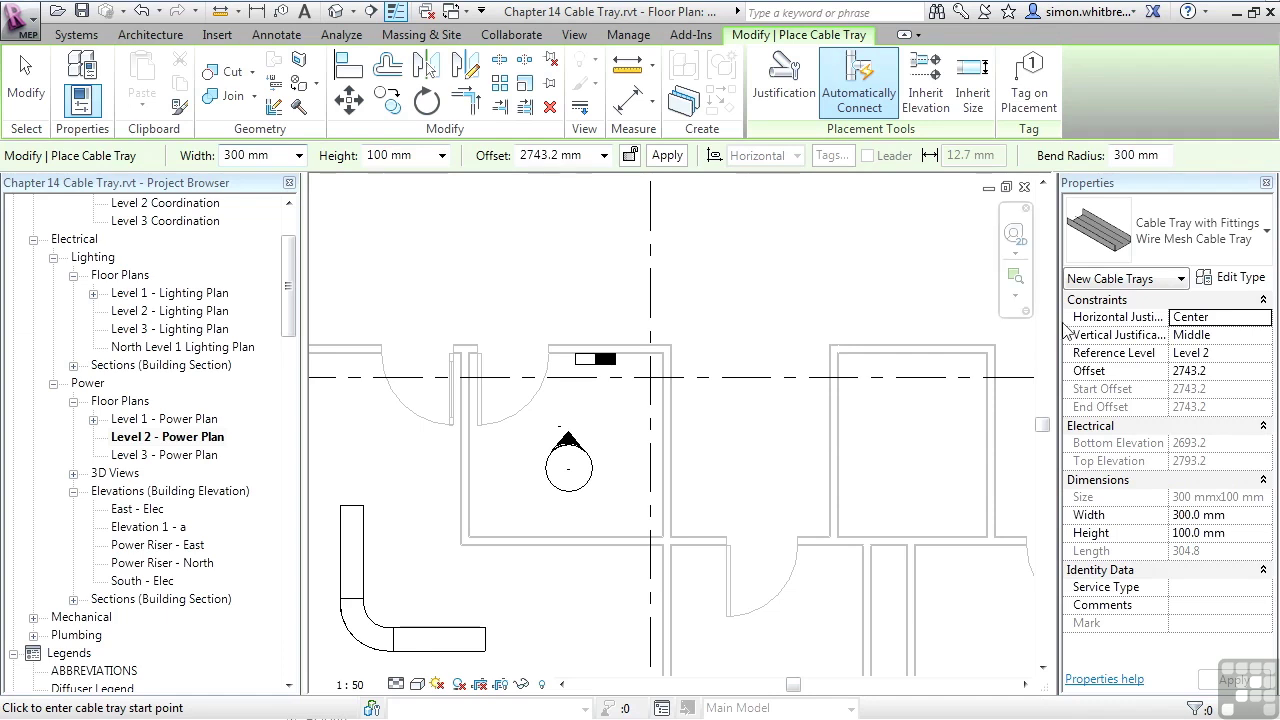
# Draw a second L-shaped run inside the first, using Wire Mesh Cable Tray without fittings, with a horizontal leg about 1400 mm long
pyautogui.click(1158, 230)
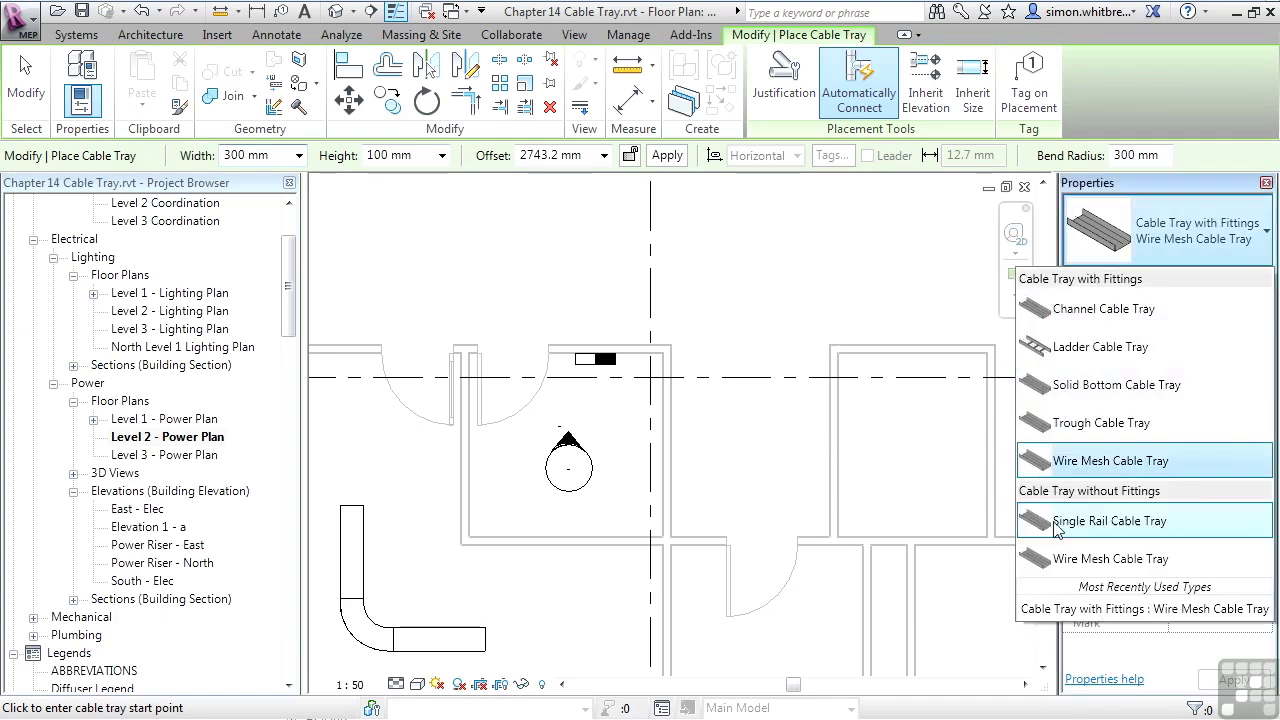
pyautogui.click(1110, 558)
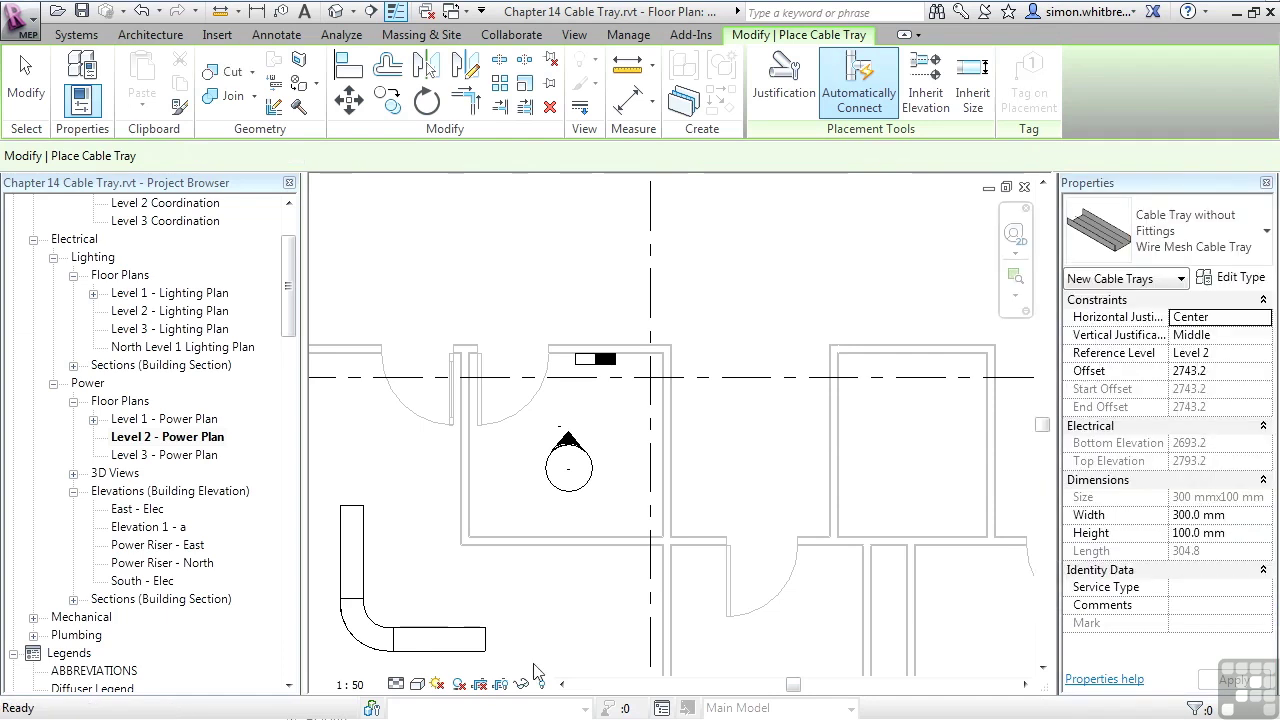
pyautogui.click(397, 505)
pyautogui.click(397, 590)
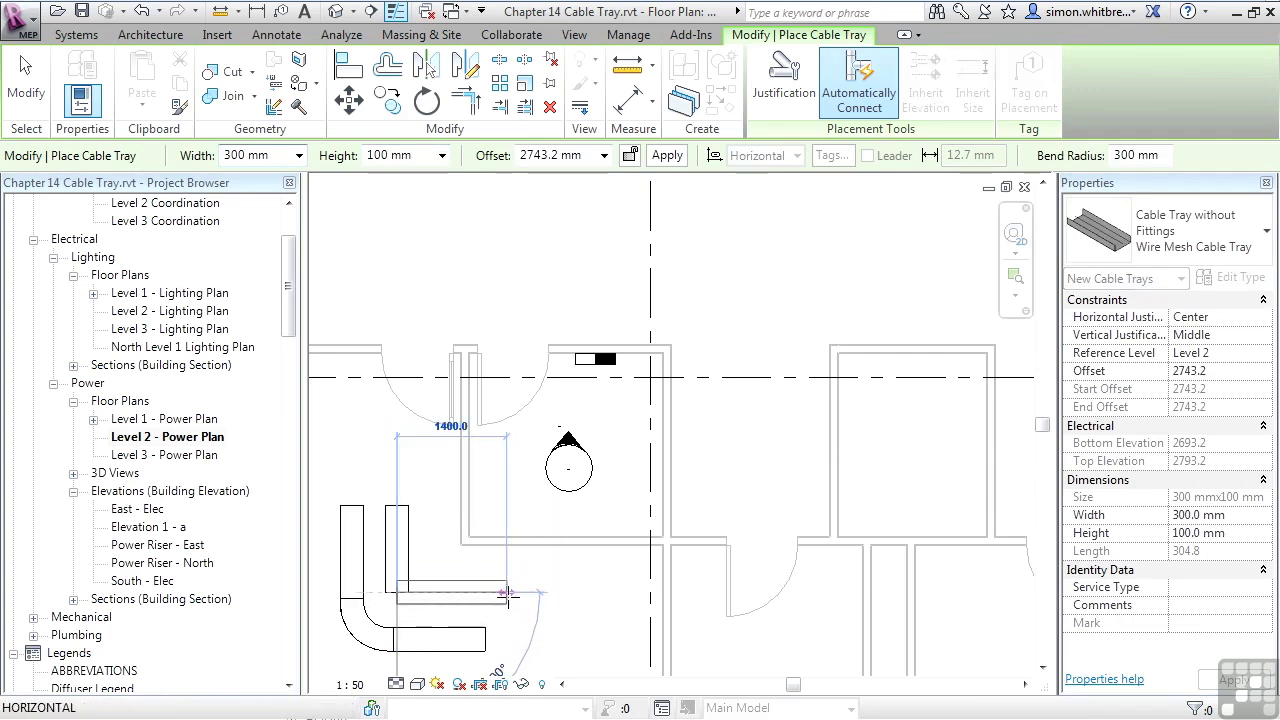
pyautogui.click(514, 592)
pyautogui.click(42, 90)
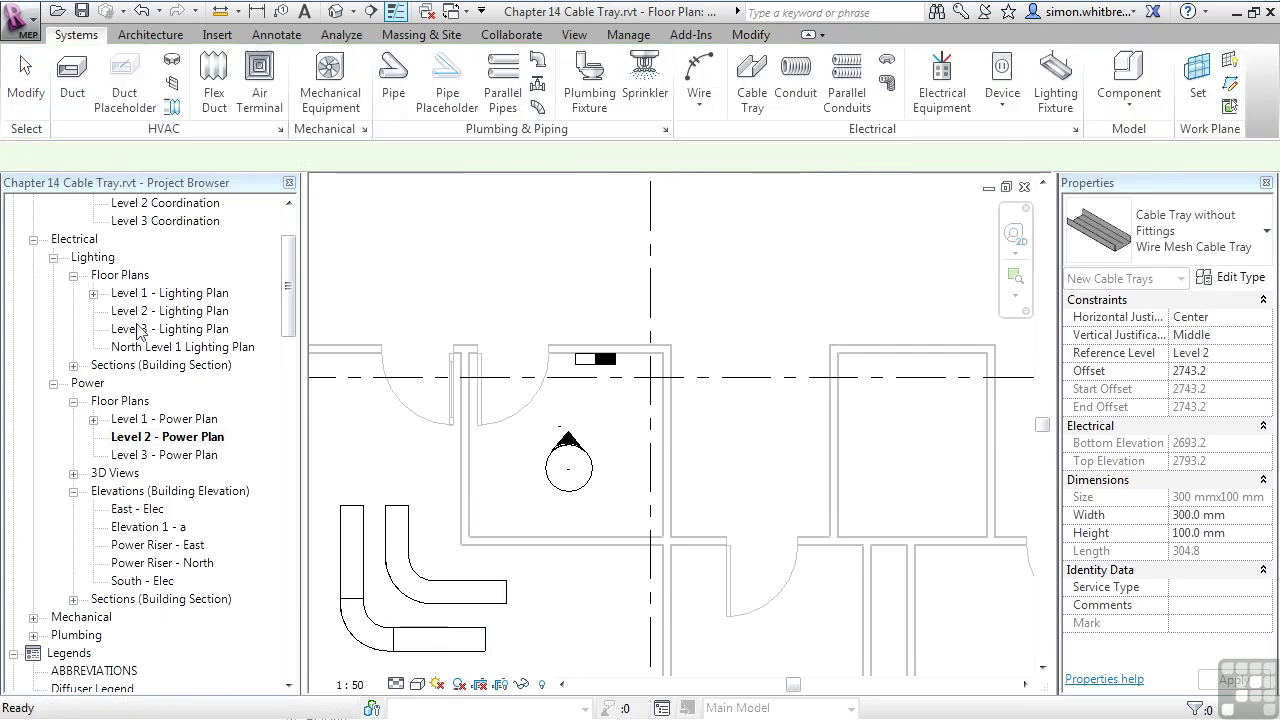
# Delete both sample wire mesh cable tray runs together with their bends
pyautogui.click(390, 610)
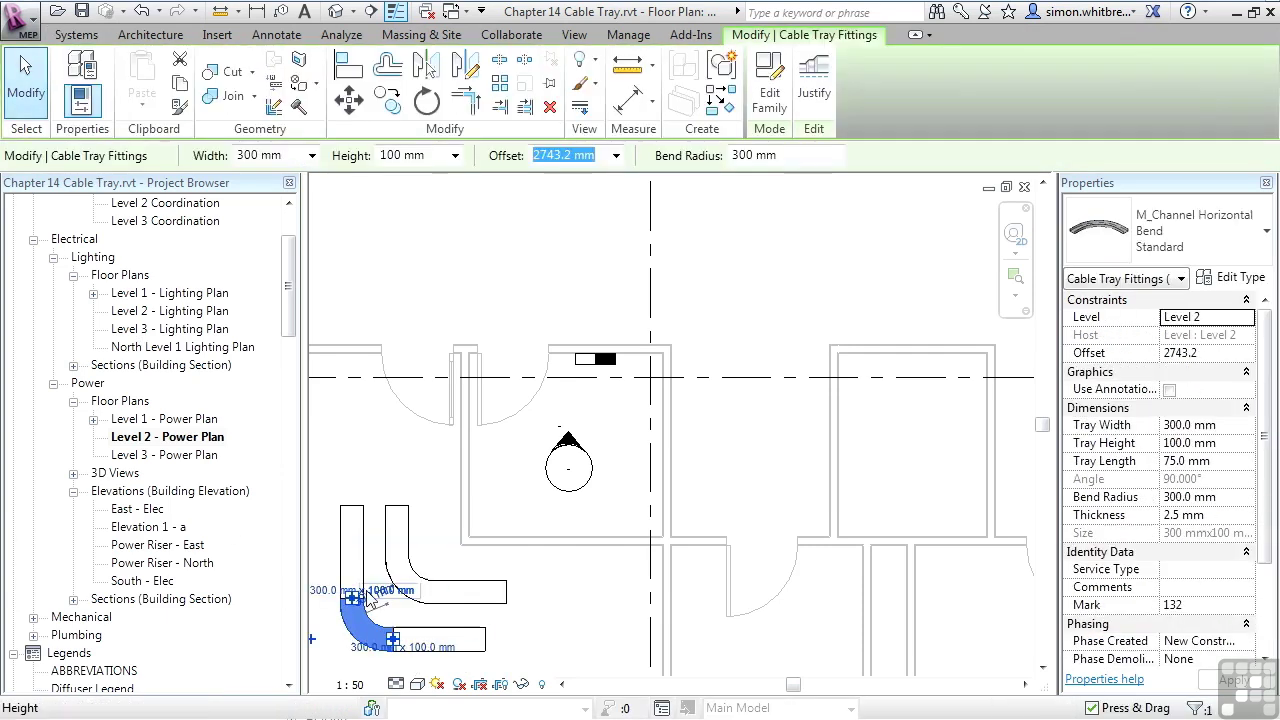
pyautogui.moveTo(321, 479); pyautogui.dragTo(526, 673)
pyautogui.press('Delete')
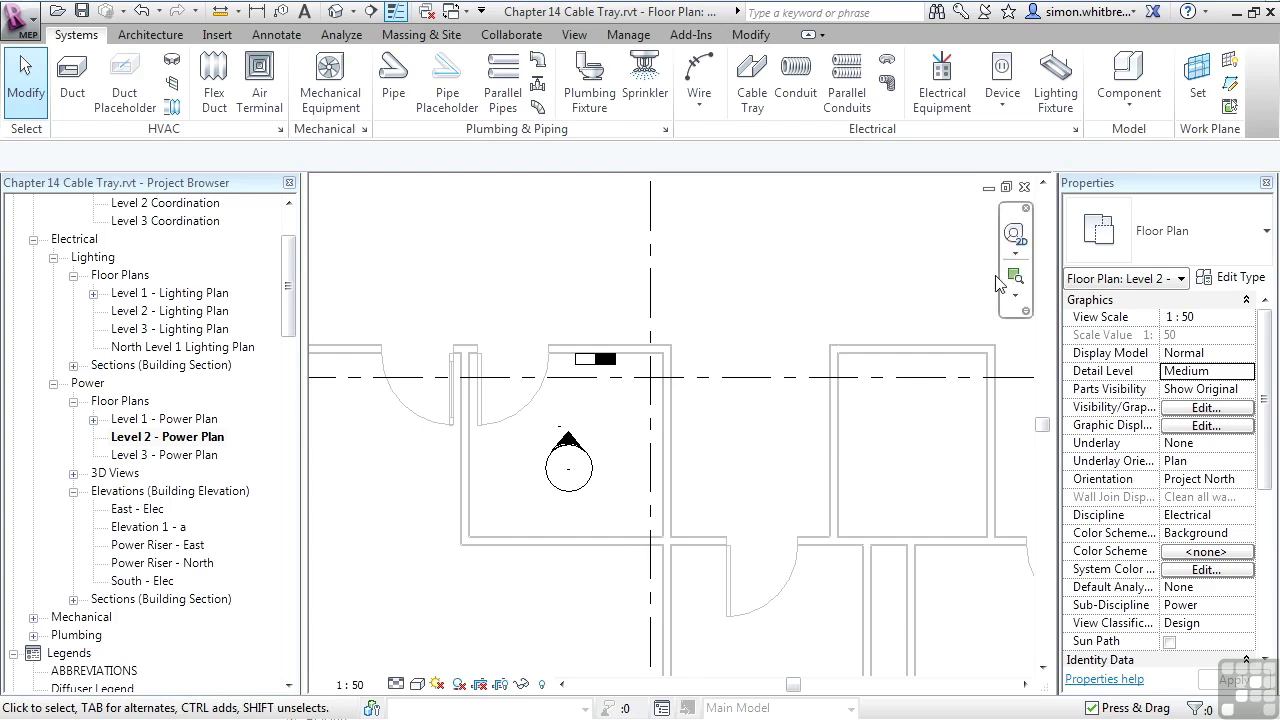
# Set up a new Ladder Cable Tray with fittings at an offset of 2400 mm
pyautogui.click(752, 85)
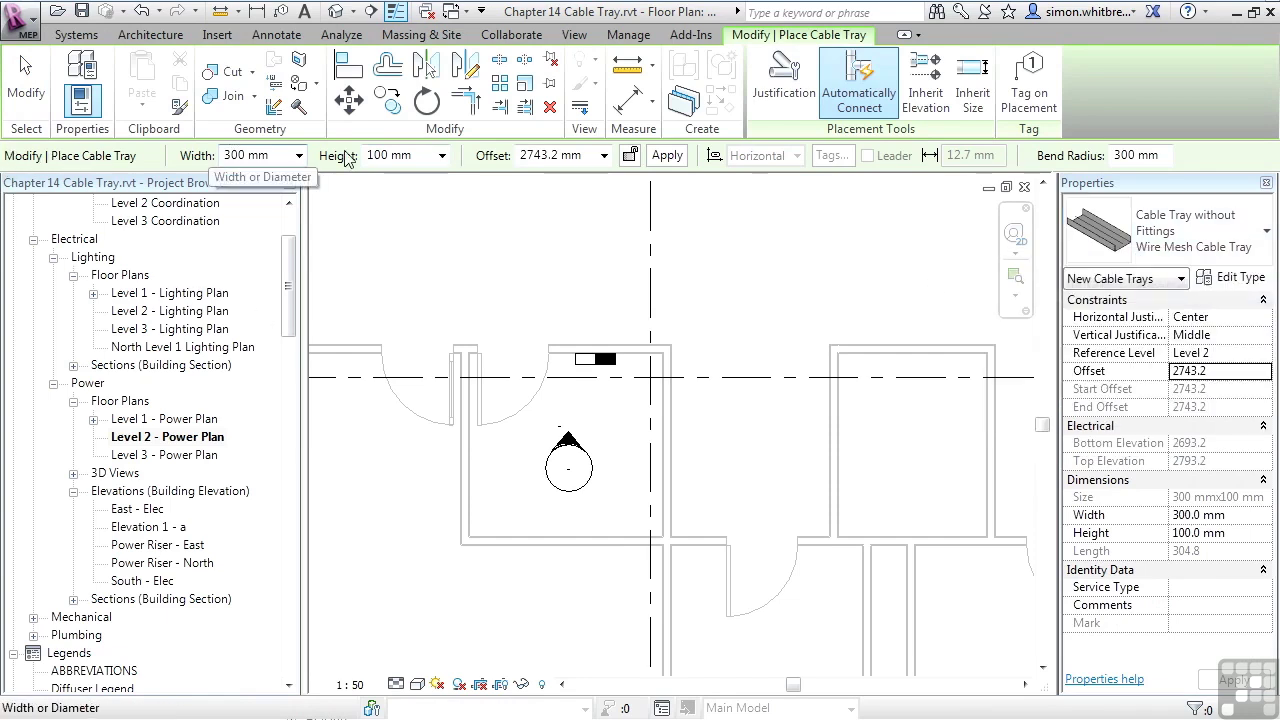
pyautogui.click(587, 155)
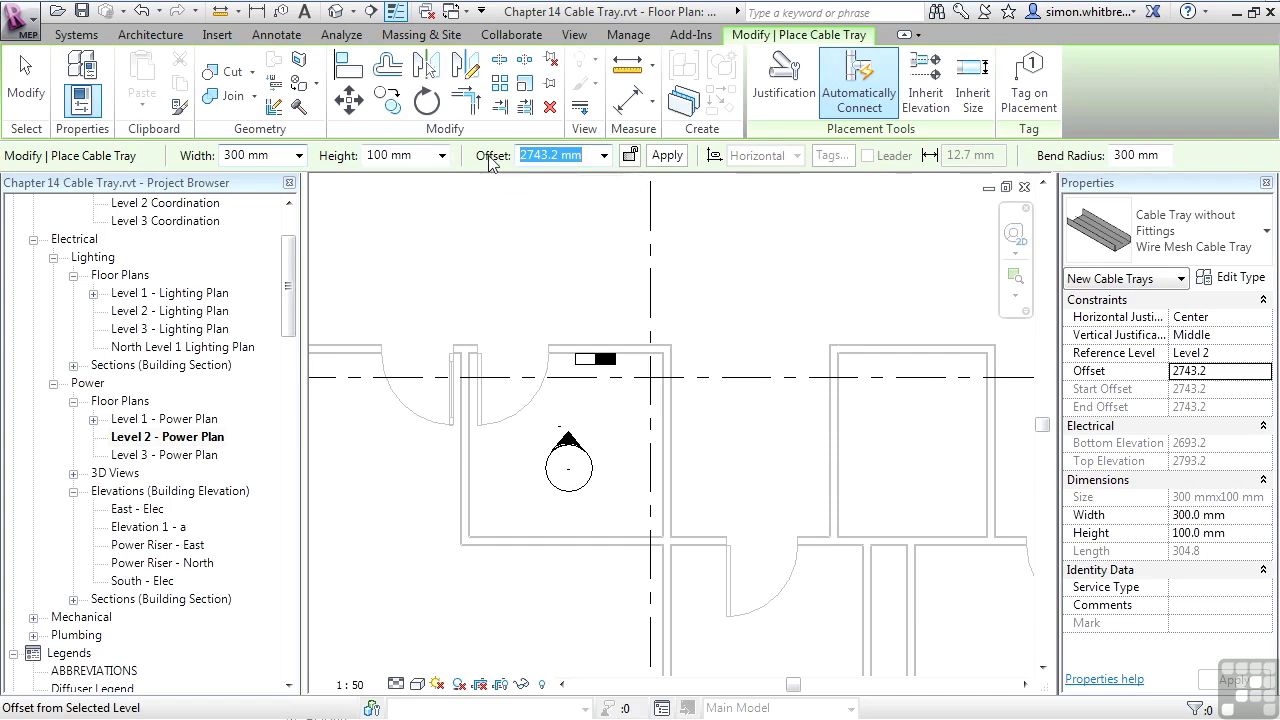
pyautogui.write('2400')
pyautogui.press('Return')
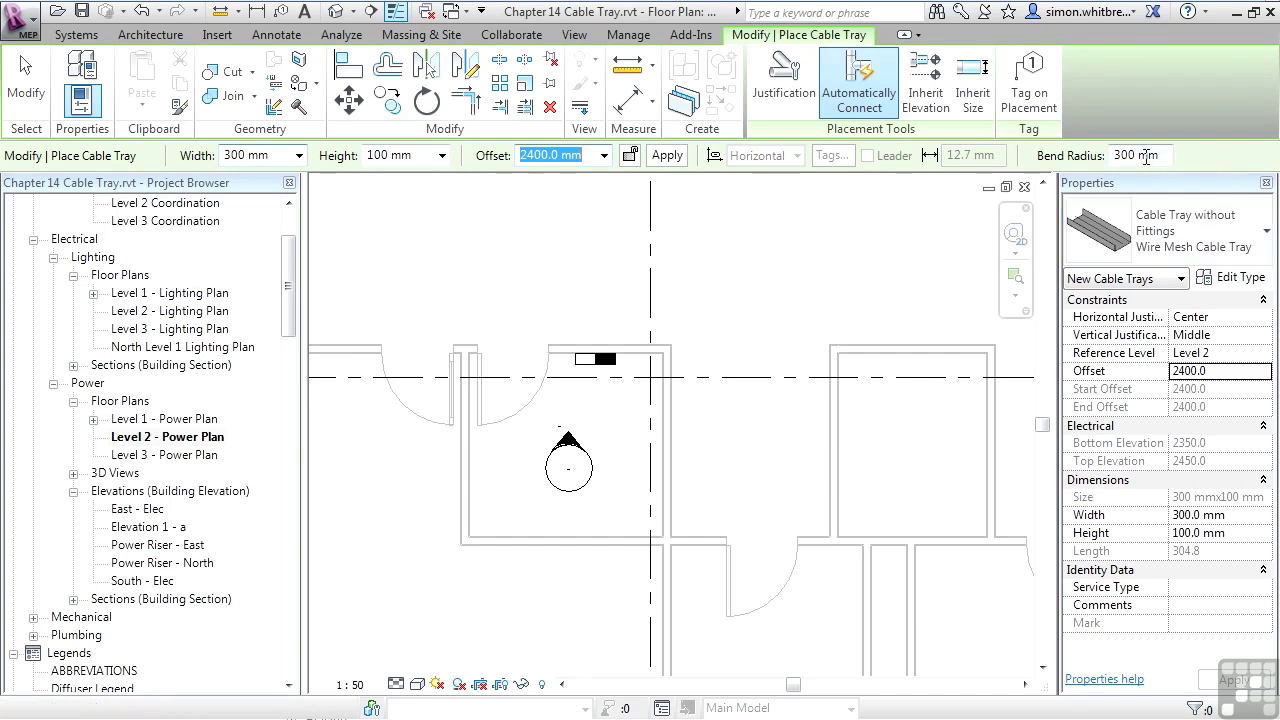
pyautogui.click(1170, 230)
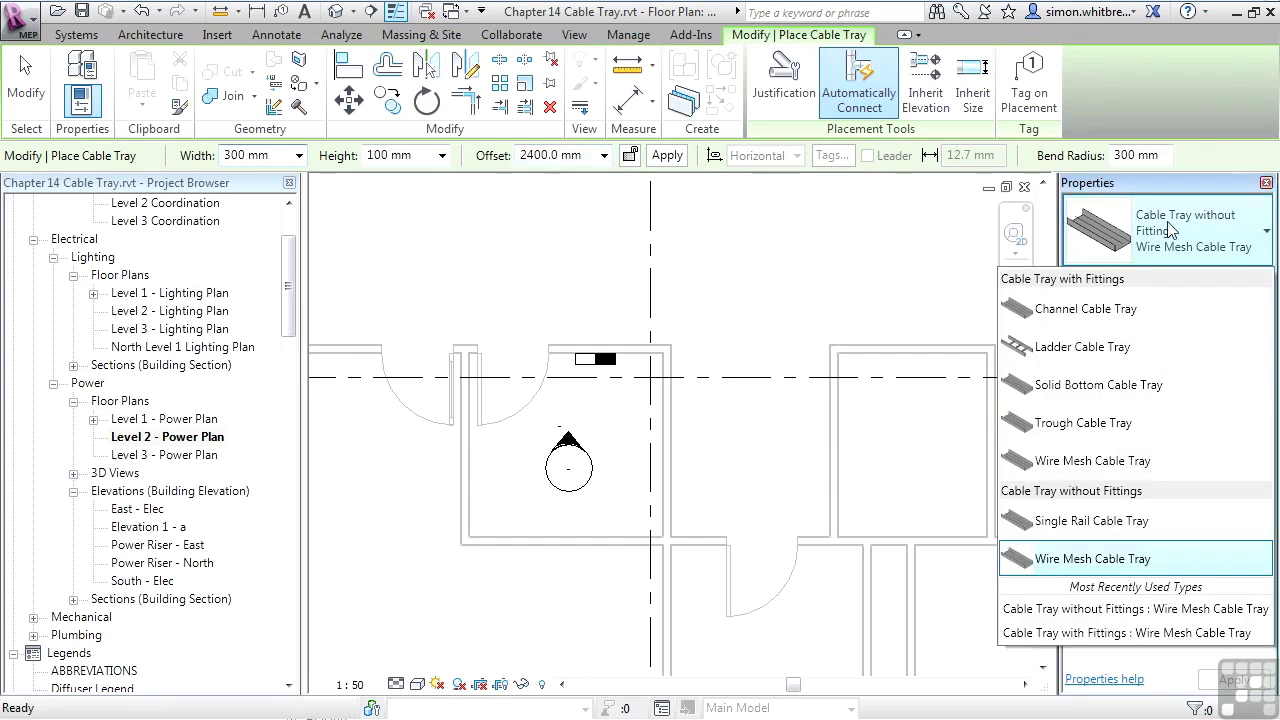
pyautogui.click(1082, 347)
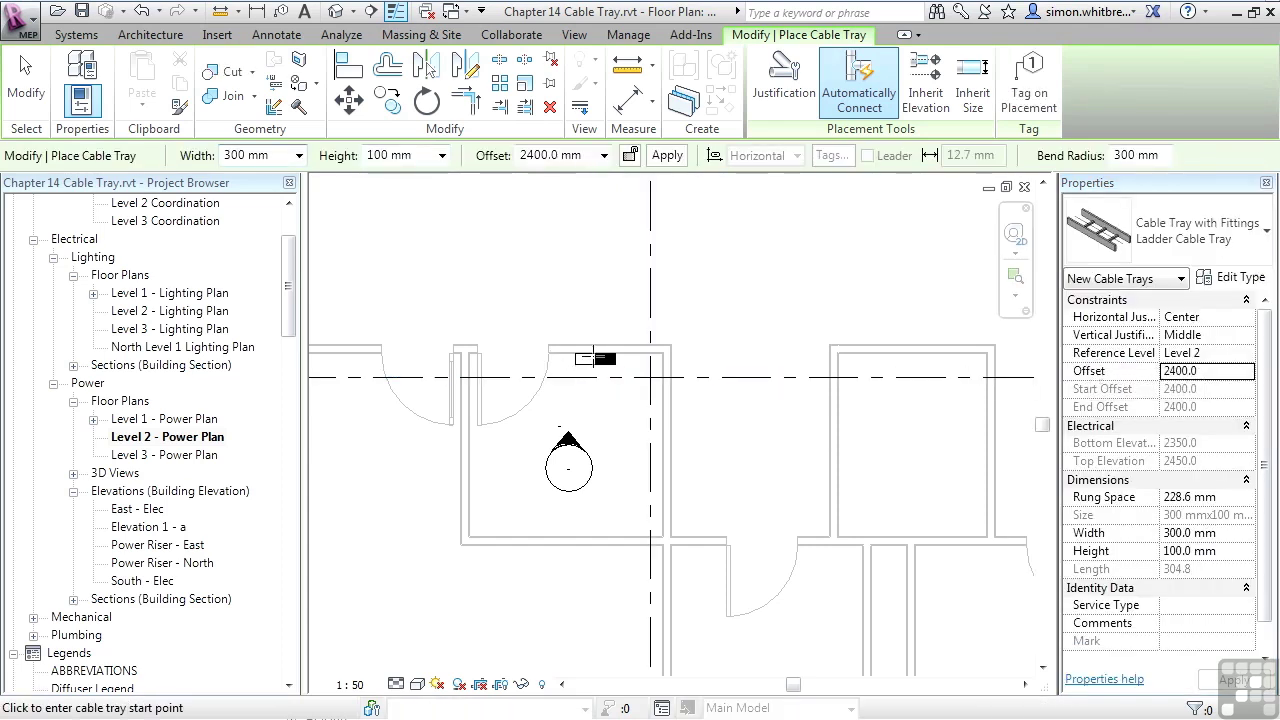
# Draw the ladder tray westward above the rooms, then turn it 90° down about 900 mm to the electrical panel
pyautogui.click(965, 287)
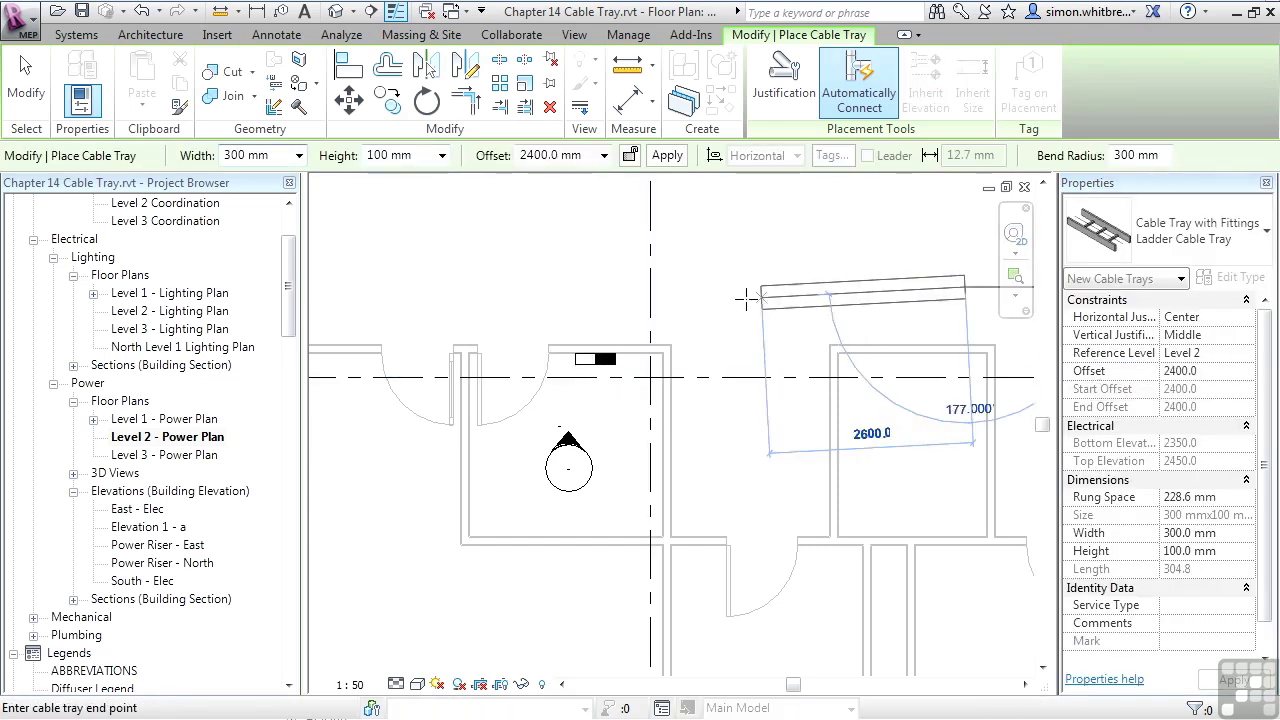
pyautogui.click(594, 287)
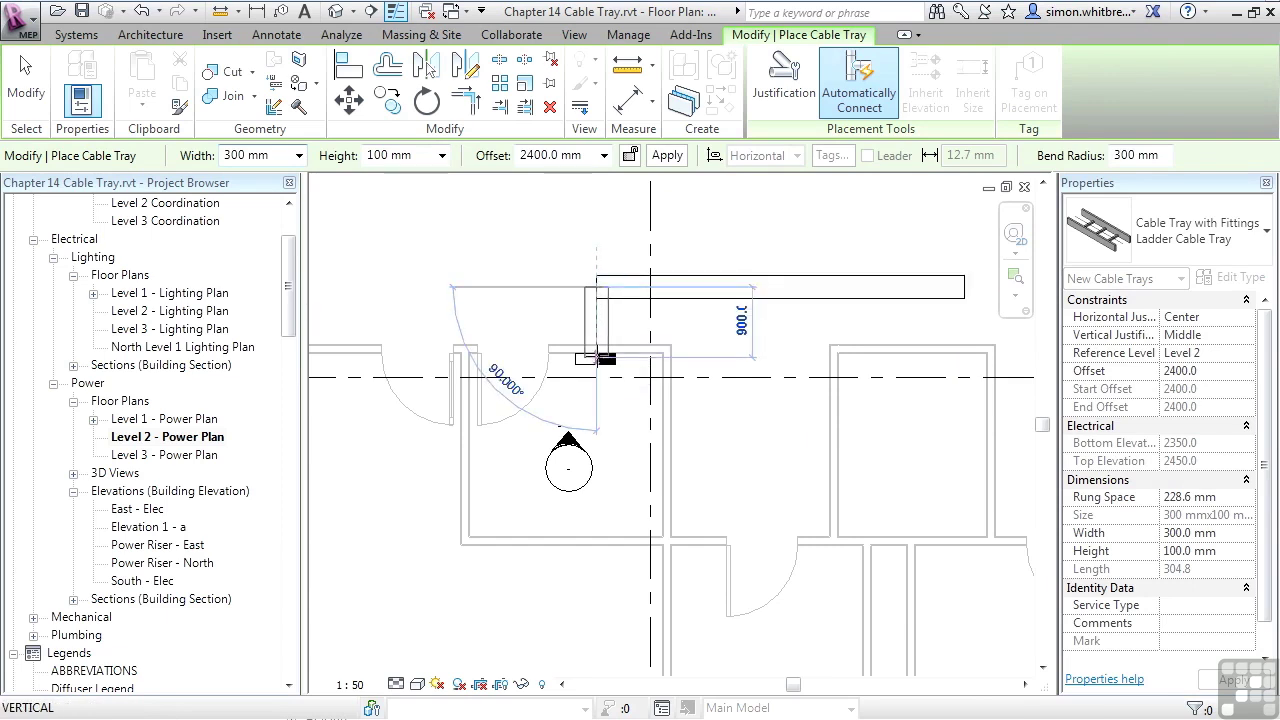
pyautogui.press('Escape')
pyautogui.press('Escape')
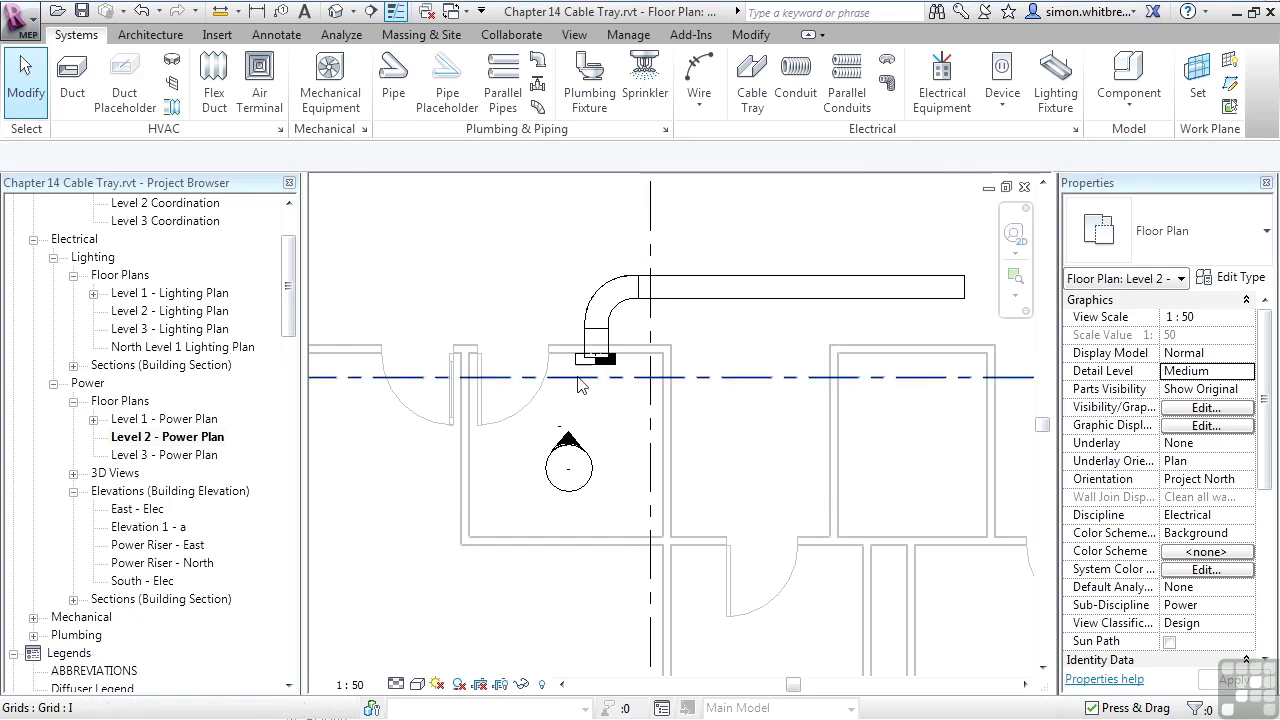
pyautogui.click(696, 300)
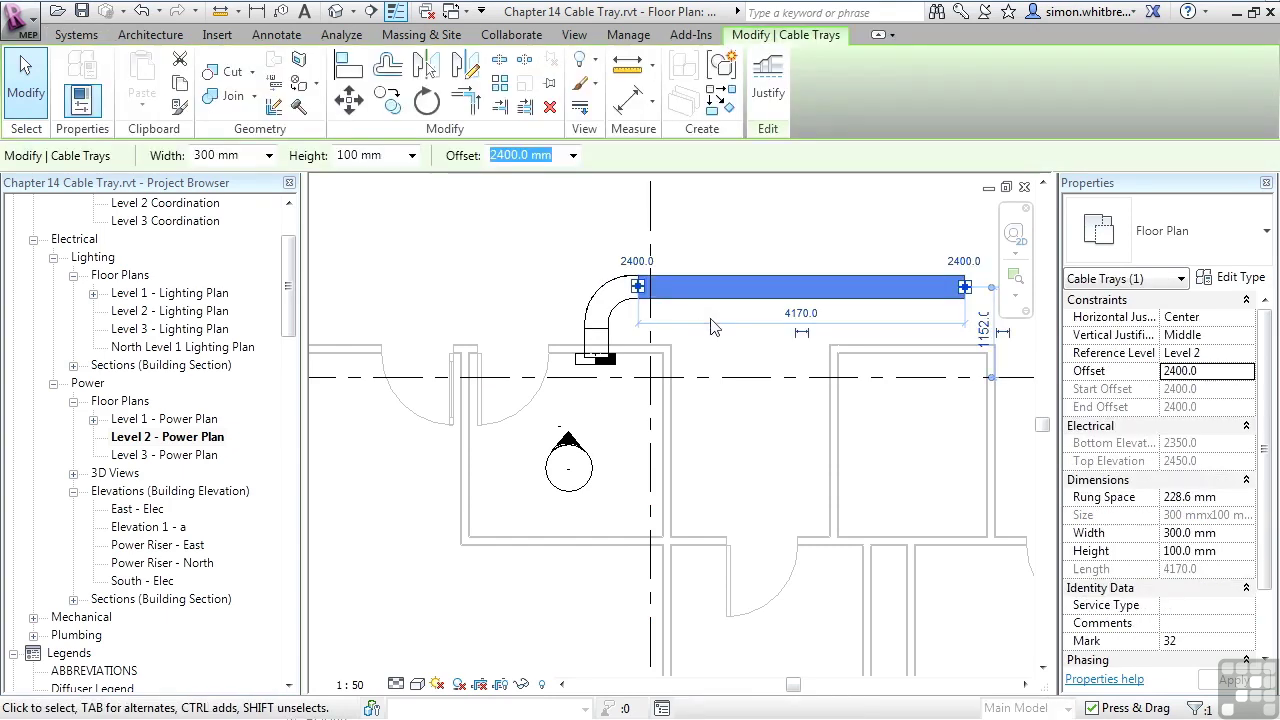
pyautogui.click(520, 284)
# Set the Level 2 power plan's detail level to Fine and look closely at the tray bend
pyautogui.click(396, 684)
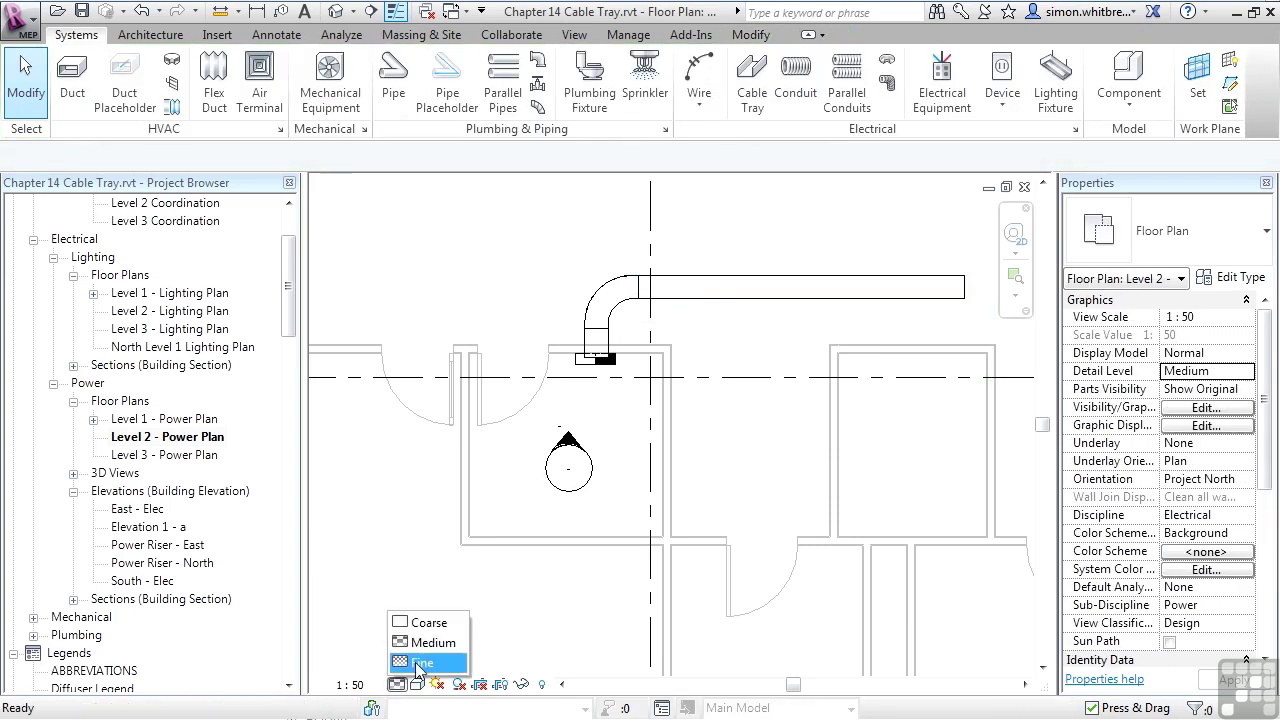
pyautogui.click(418, 663)
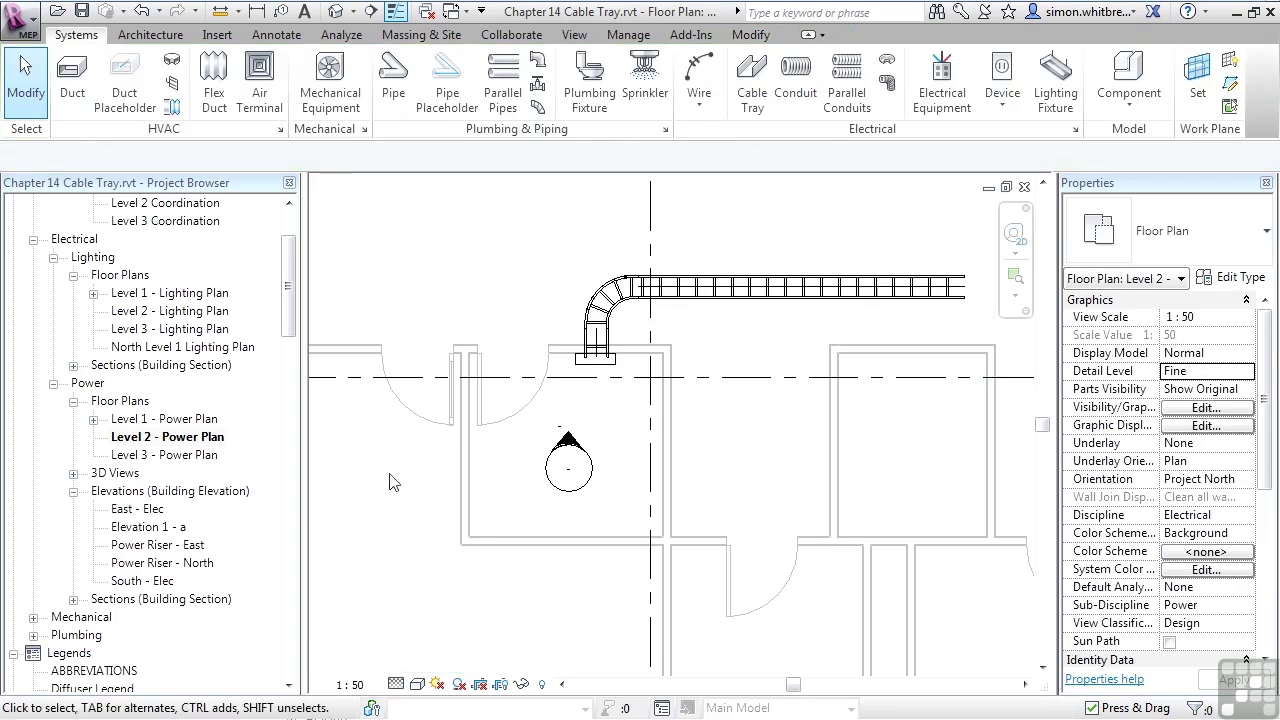
pyautogui.scroll(5, 600, 306)
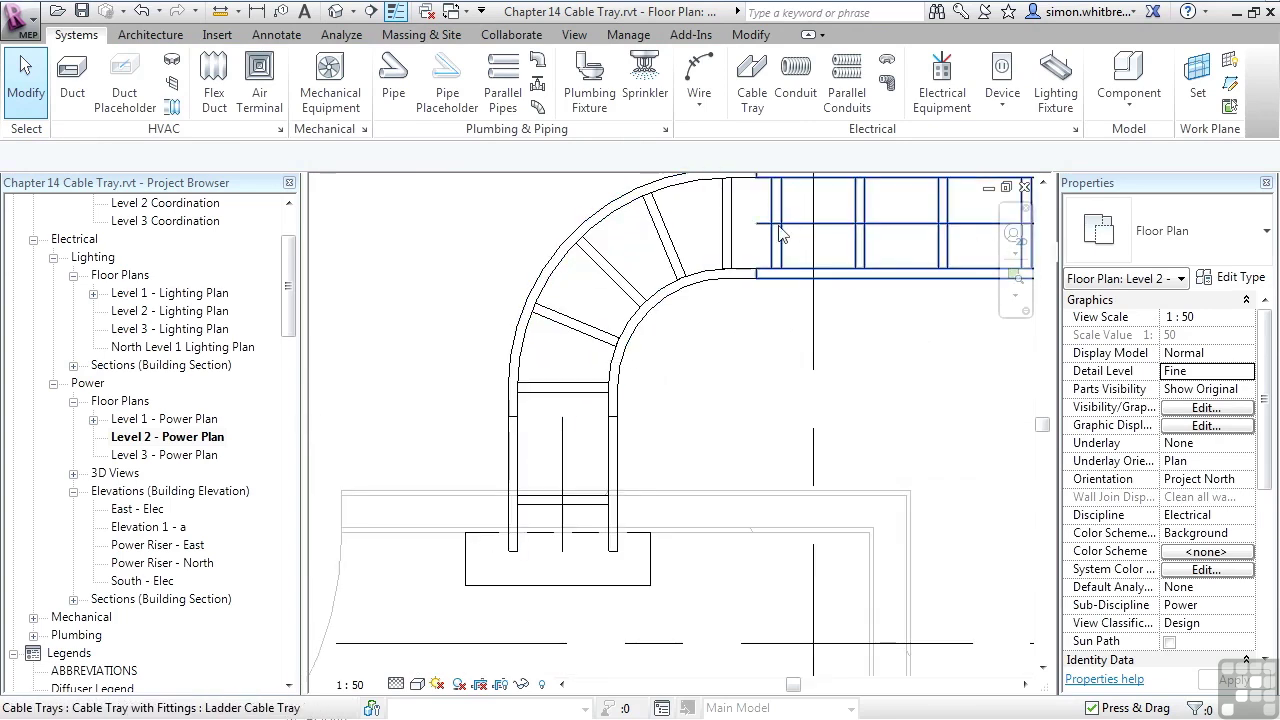
pyautogui.click(574, 34)
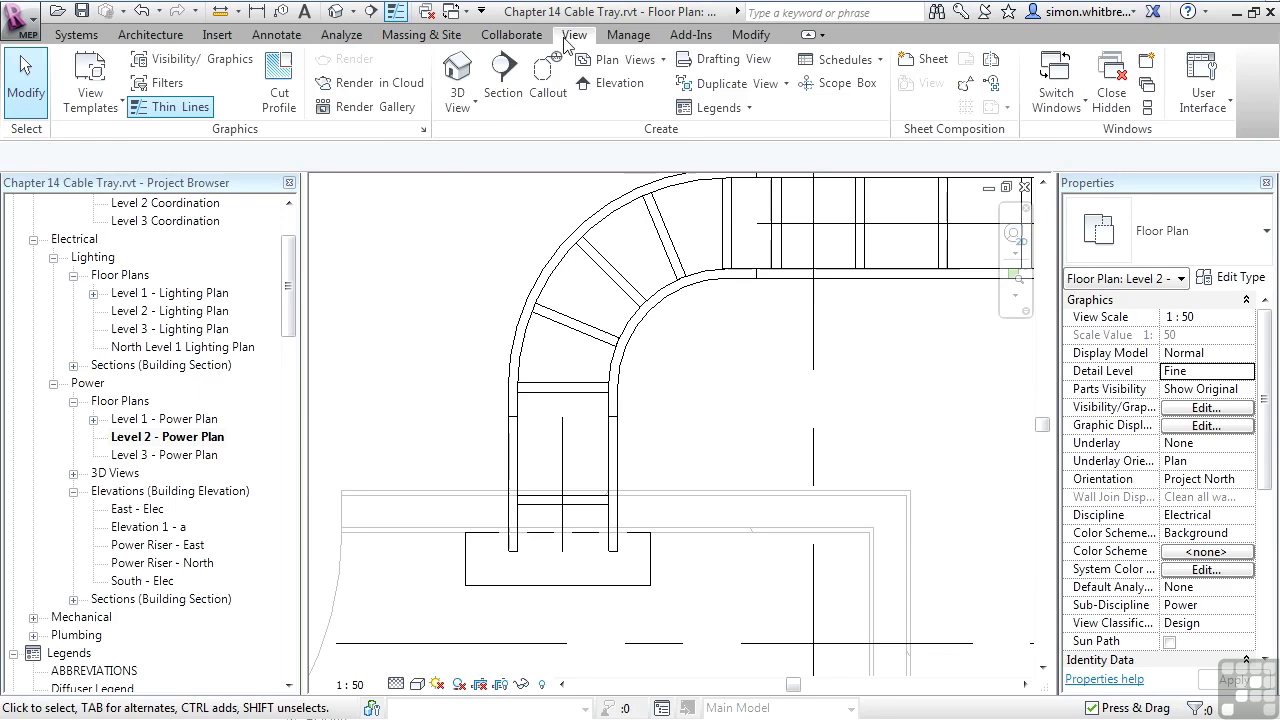
pyautogui.click(172, 59)
pyautogui.click(847, 637)
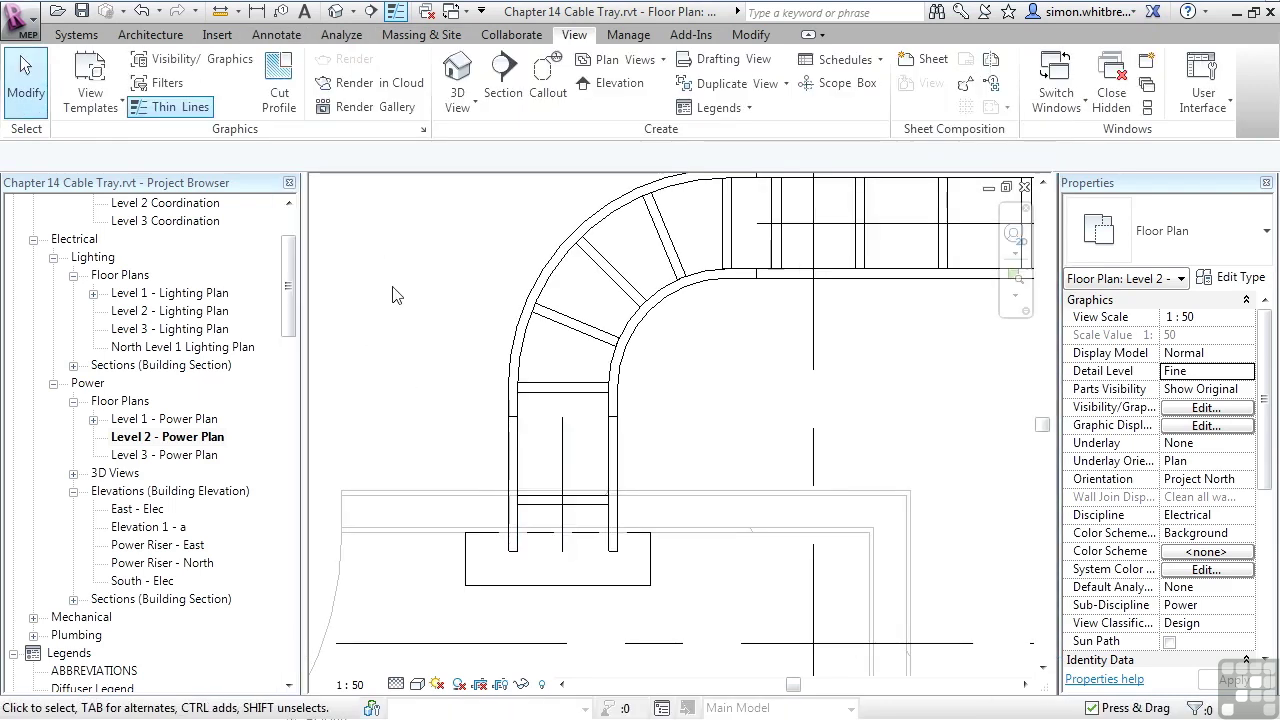
# Open the model visibility/graphic overrides of the Power Plan view template for editing
pyautogui.click(100, 104)
pyautogui.click(112, 219)
pyautogui.moveTo(494, 318); pyautogui.dragTo(501, 407)
pyautogui.click(365, 401)
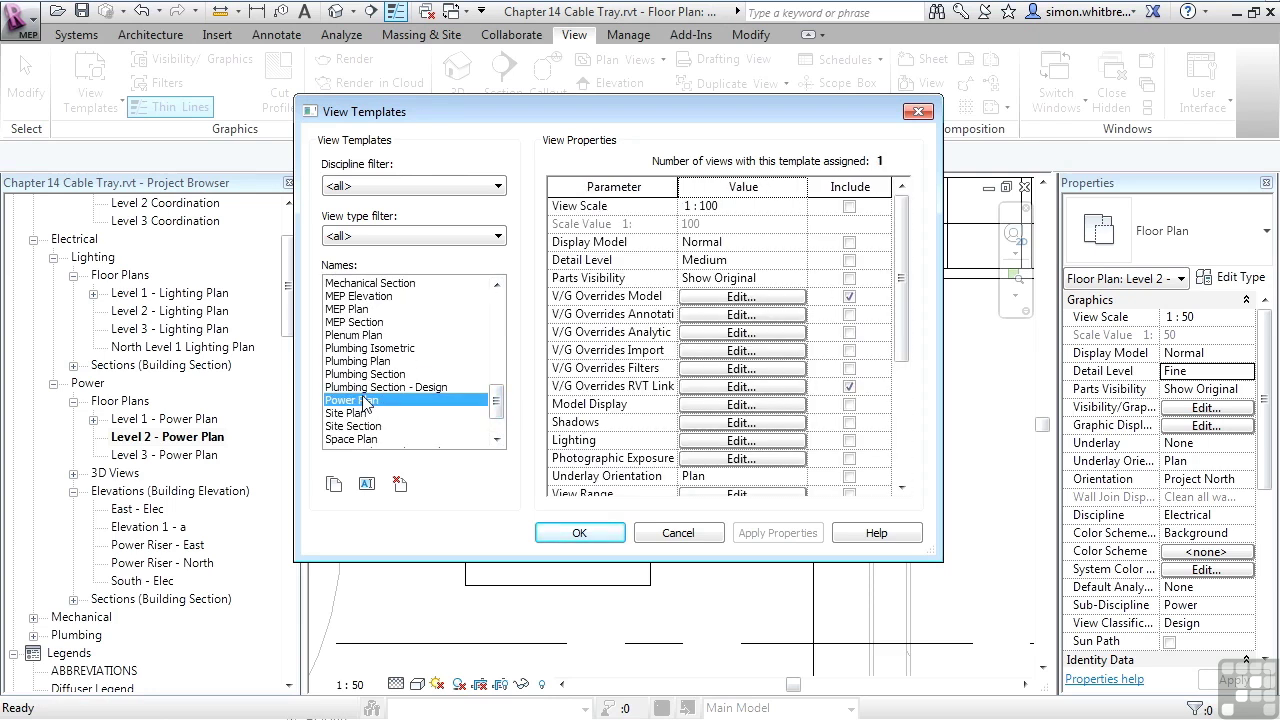
pyautogui.click(718, 297)
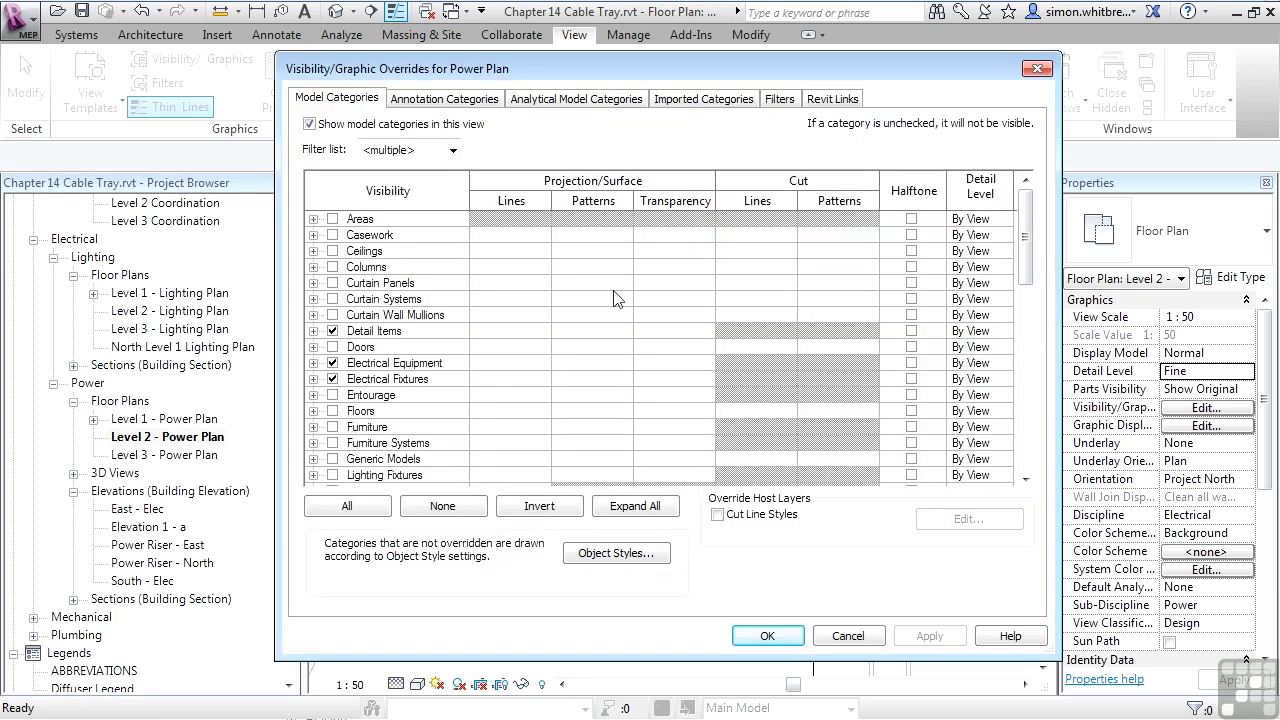
# Filter the model category list to show only the Electrical discipline
pyautogui.click(427, 152)
pyautogui.click(365, 187)
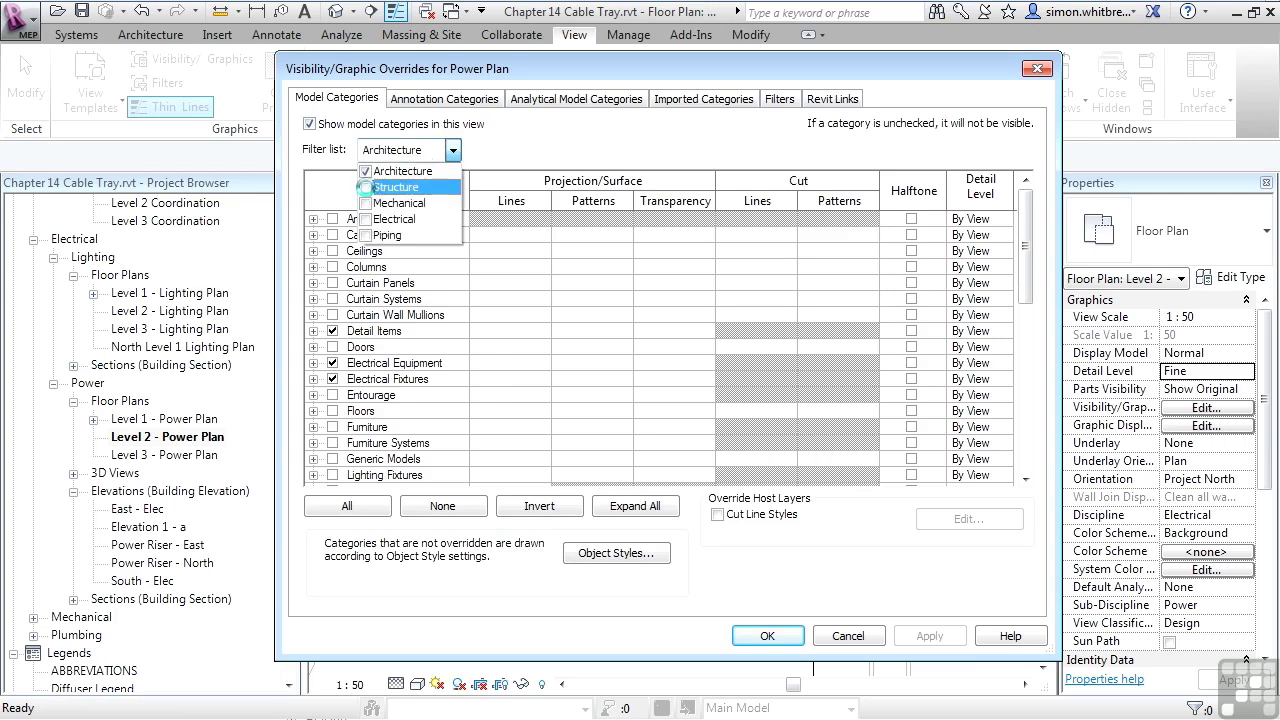
pyautogui.click(365, 172)
pyautogui.click(365, 219)
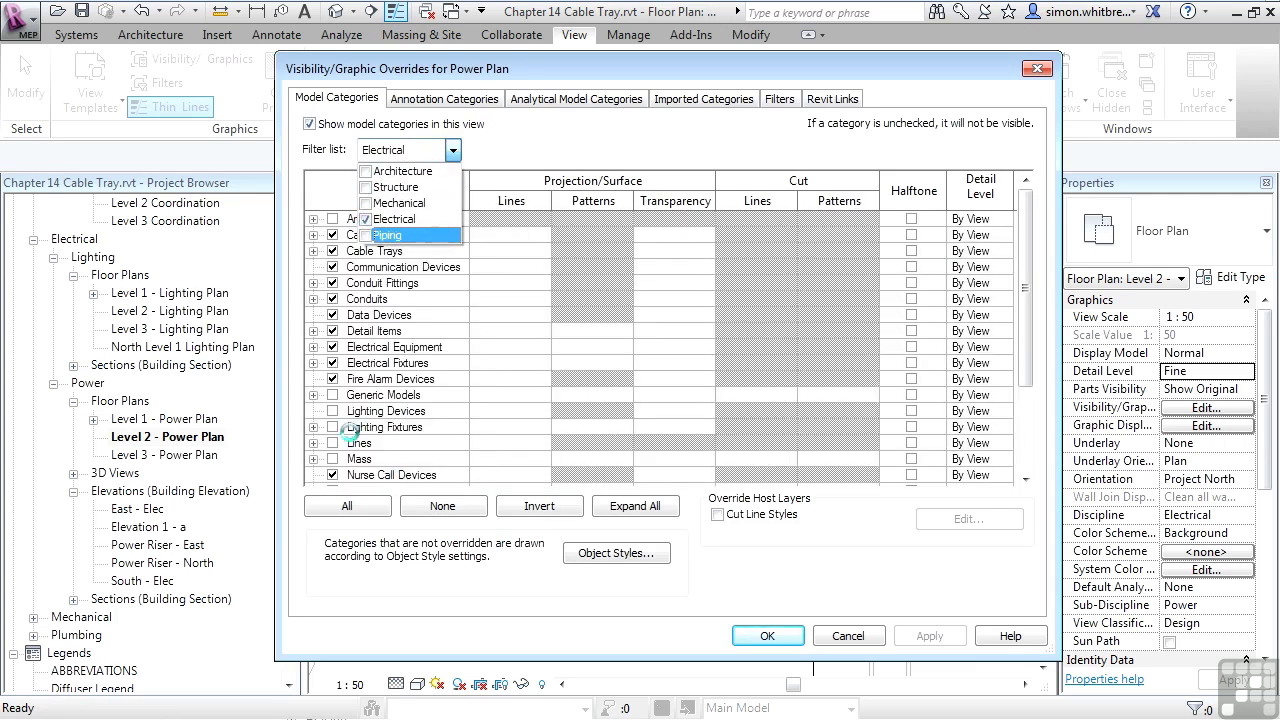
# Hide the Center line subcategory of Cable Trays and save the Power Plan template changes
pyautogui.click(314, 251)
pyautogui.click(314, 251)
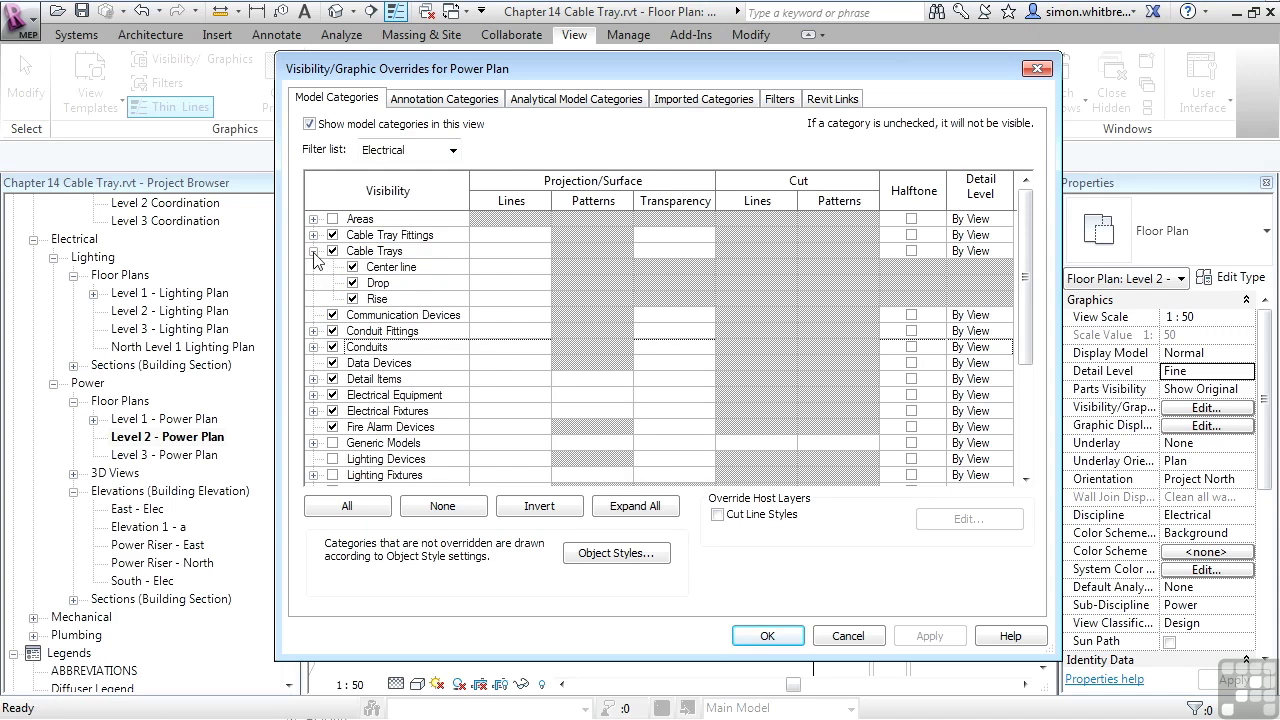
pyautogui.click(352, 272)
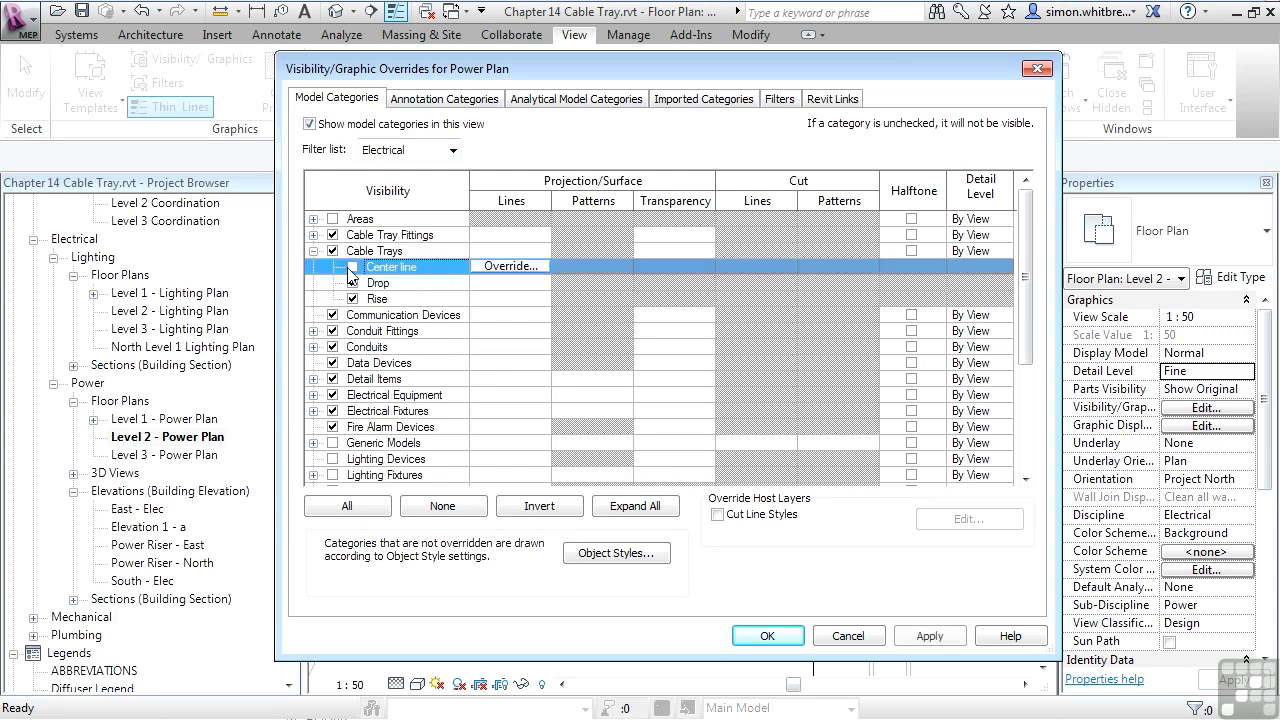
pyautogui.click(767, 636)
pyautogui.click(579, 532)
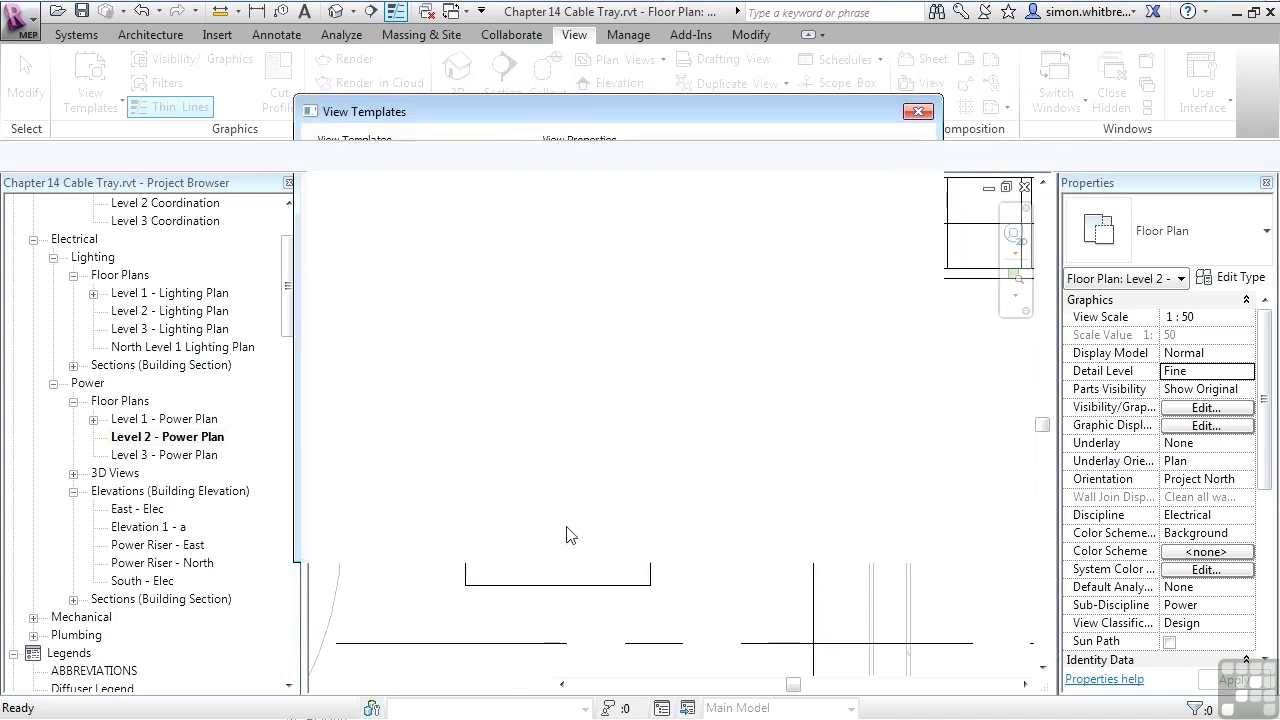
# Select the whole connected ladder tray run and move it horizontally about 1700 mm to the right, away from the panel
pyautogui.scroll(-5, 491, 456)
pyautogui.press('Tab')
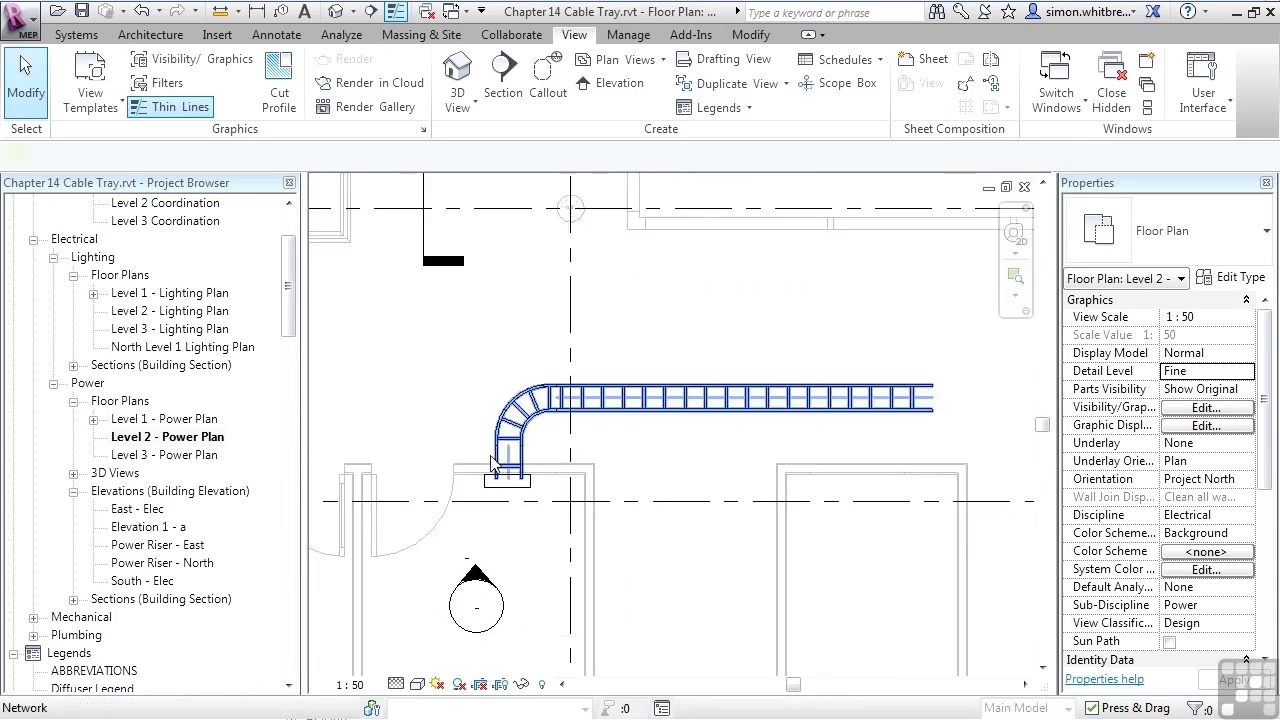
pyautogui.click(494, 457)
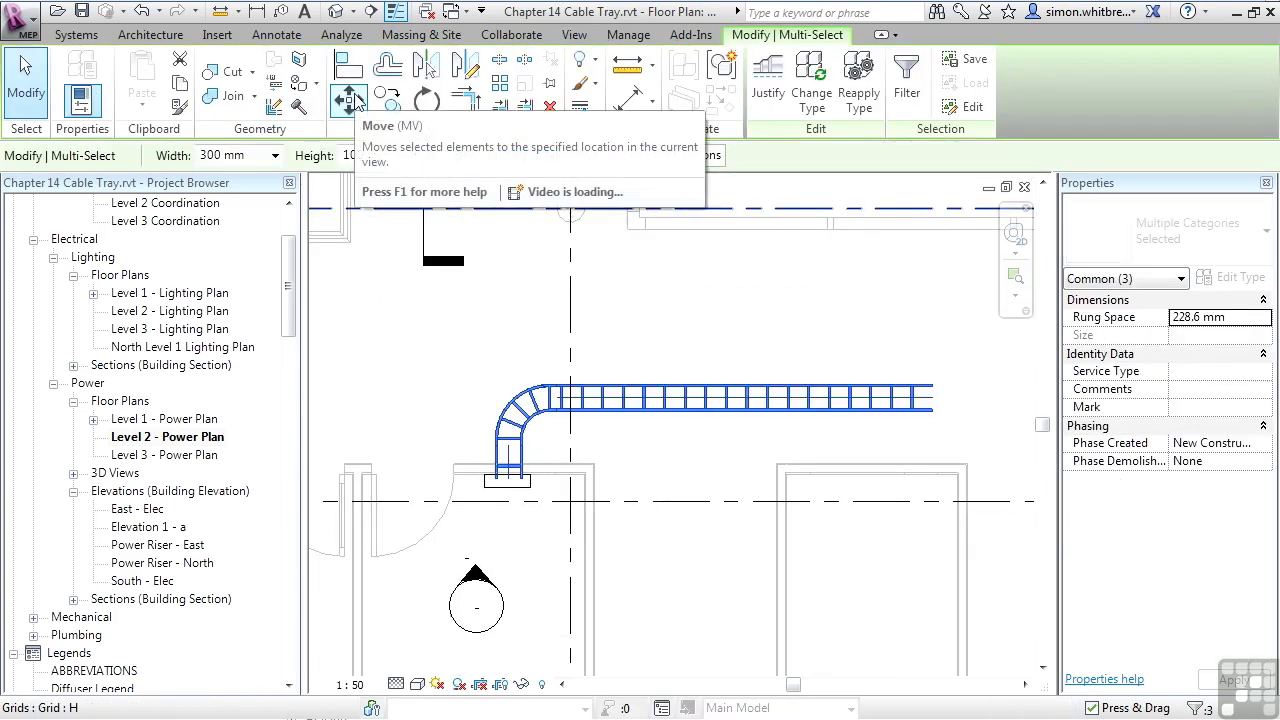
pyautogui.click(352, 100)
pyautogui.click(472, 368)
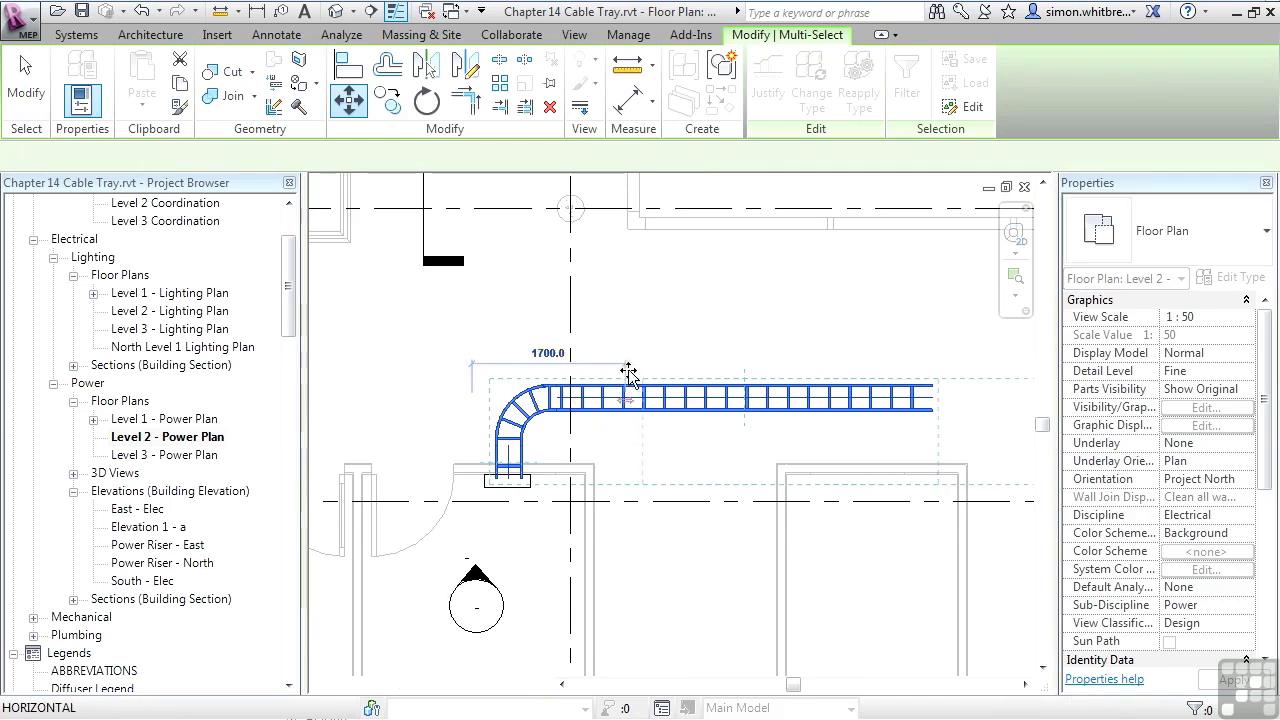
pyautogui.click(630, 370)
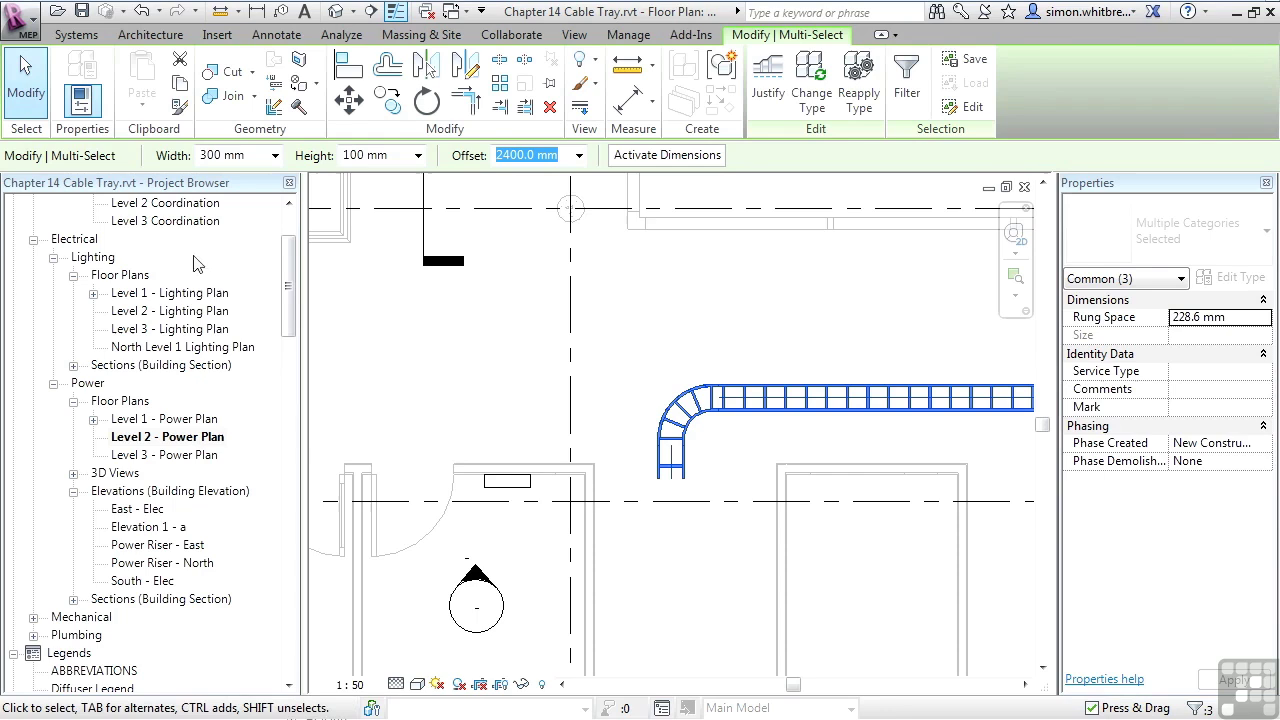
# Place a 300 x 100 mm ladder tray at 2400 mm offset, running 3000 mm horizontally left, then down to the distribution board
pyautogui.click(66, 36)
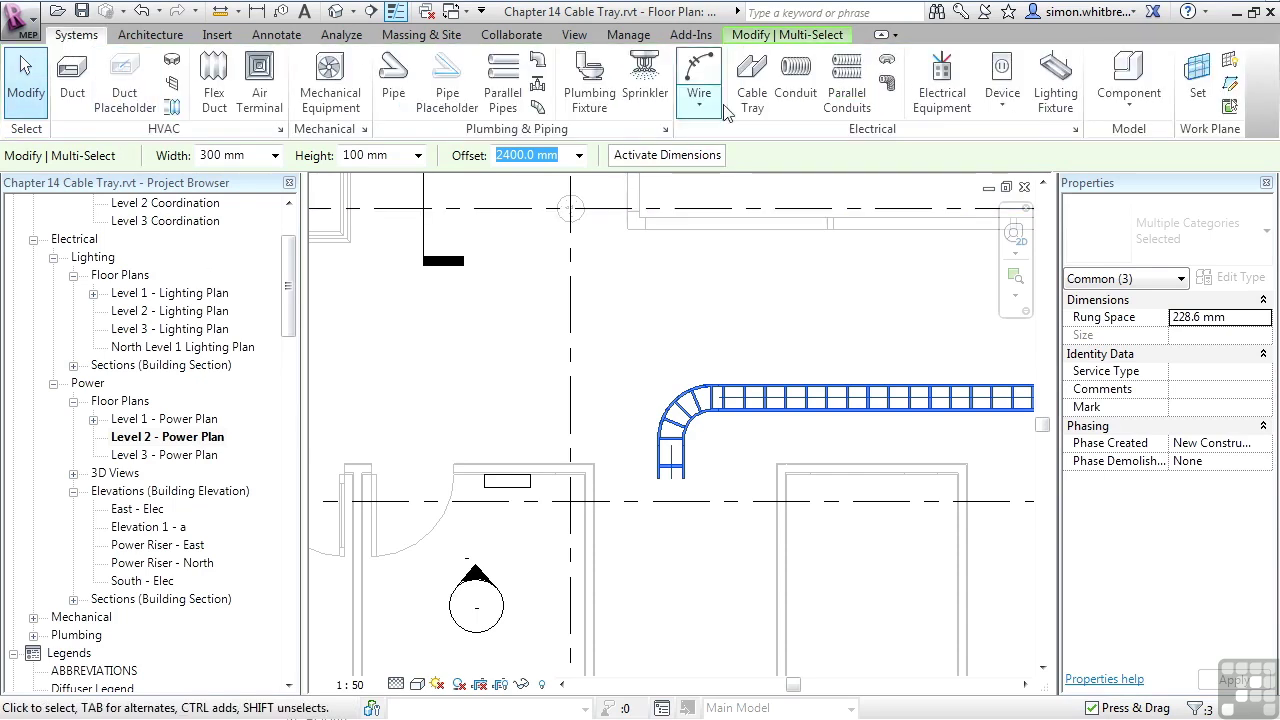
pyautogui.press('Escape')
pyautogui.click(757, 80)
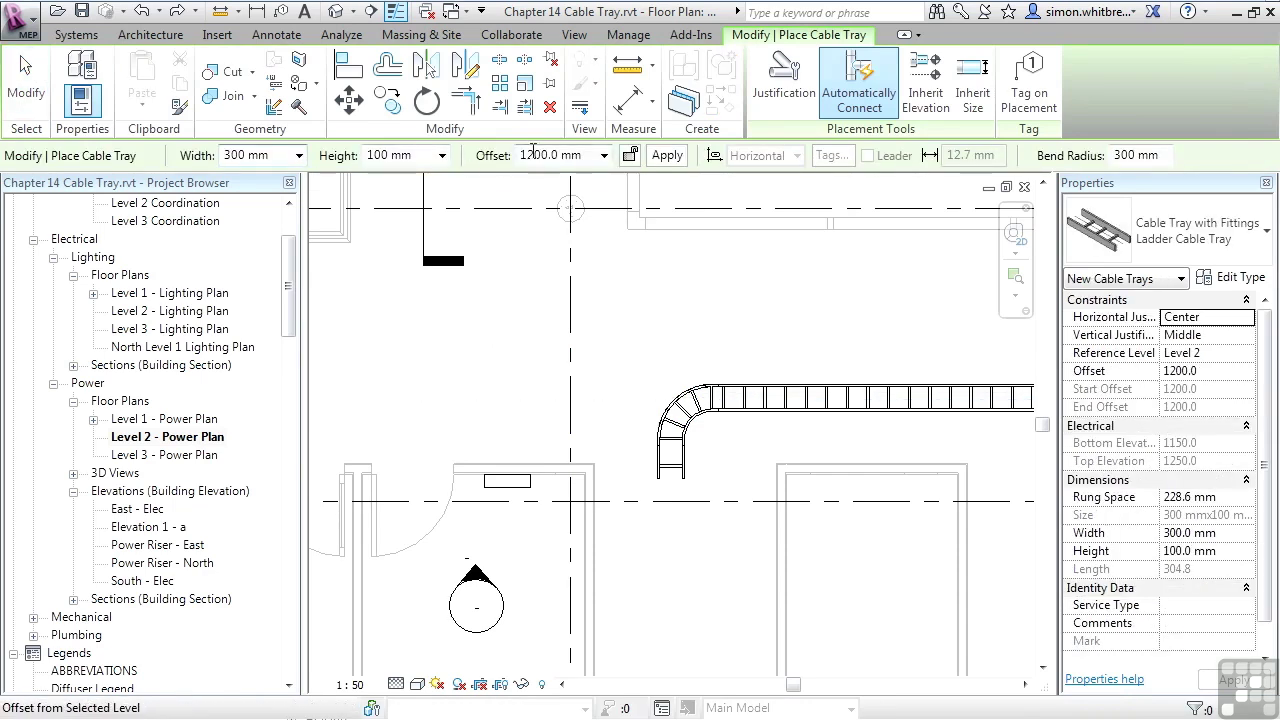
pyautogui.click(604, 155)
pyautogui.write('2400')
pyautogui.press('Return')
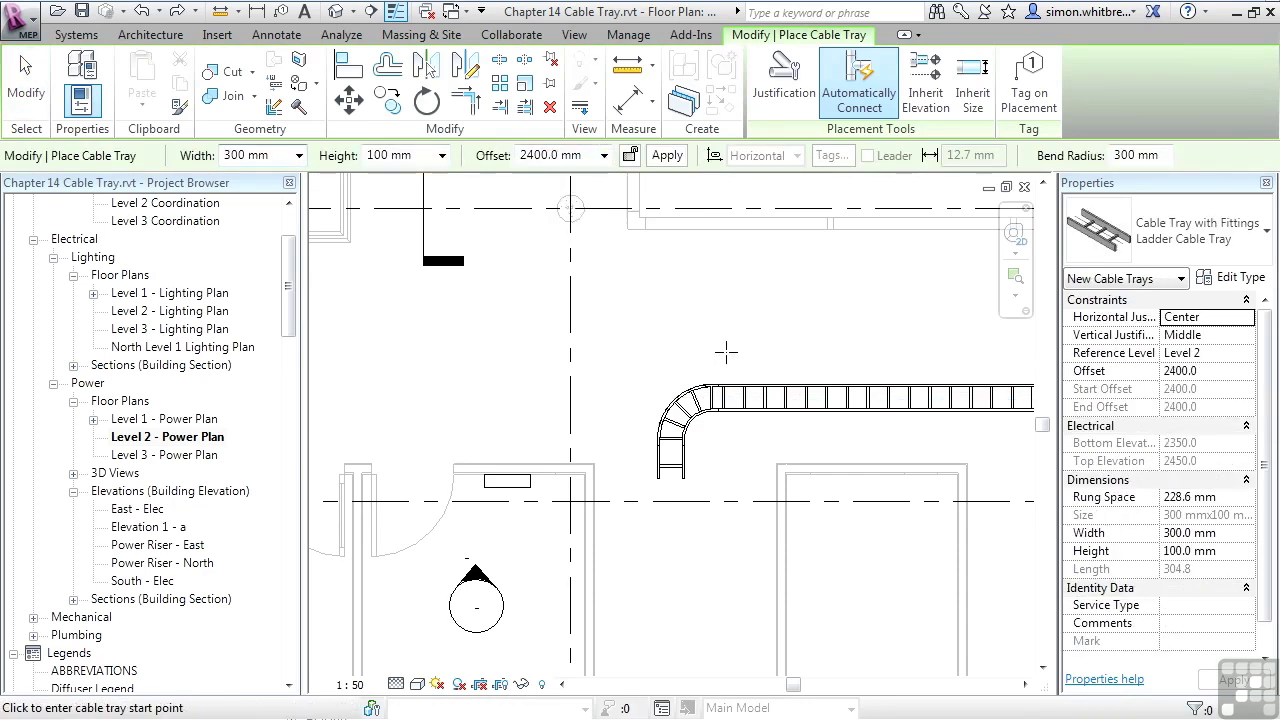
pyautogui.click(784, 341)
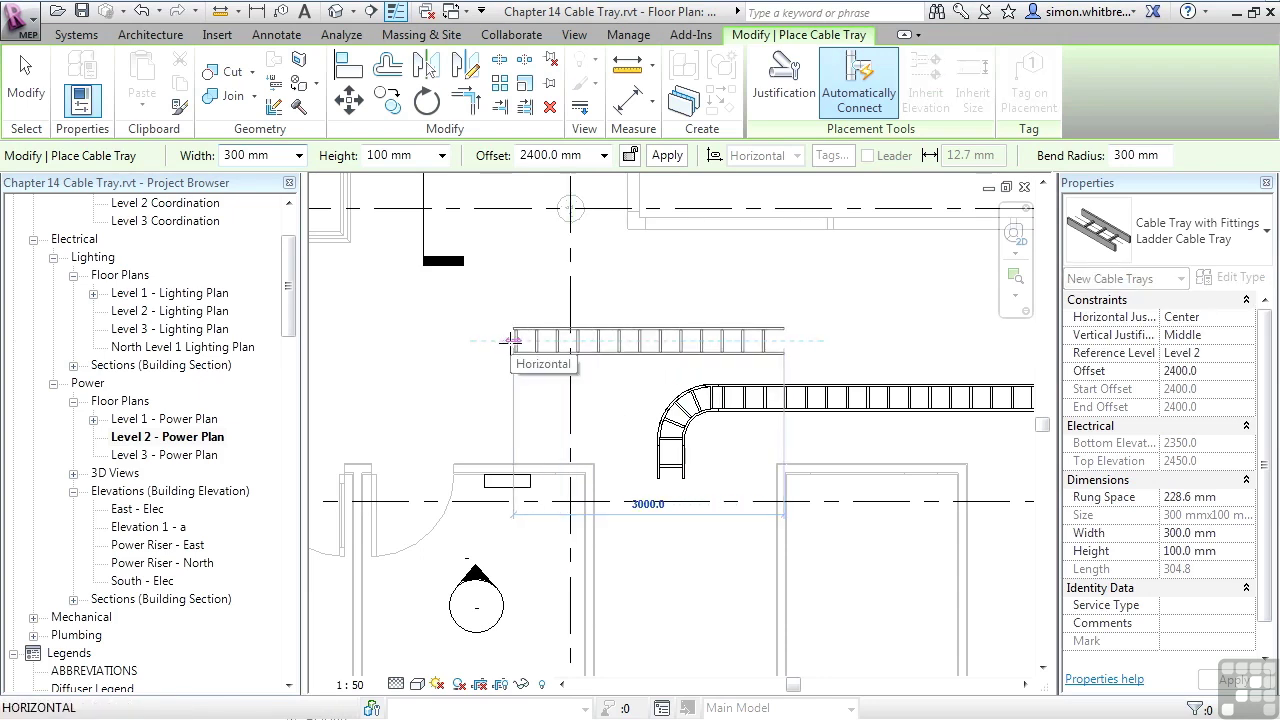
pyautogui.click(512, 341)
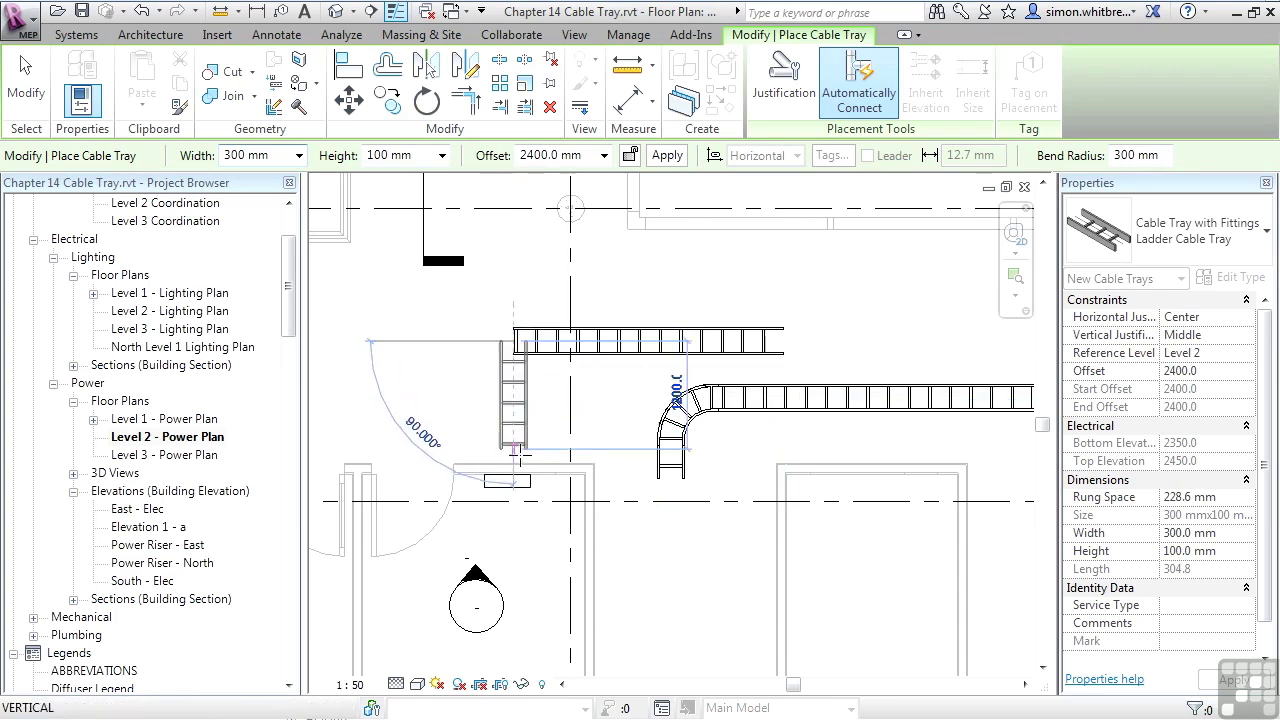
pyautogui.click(513, 480)
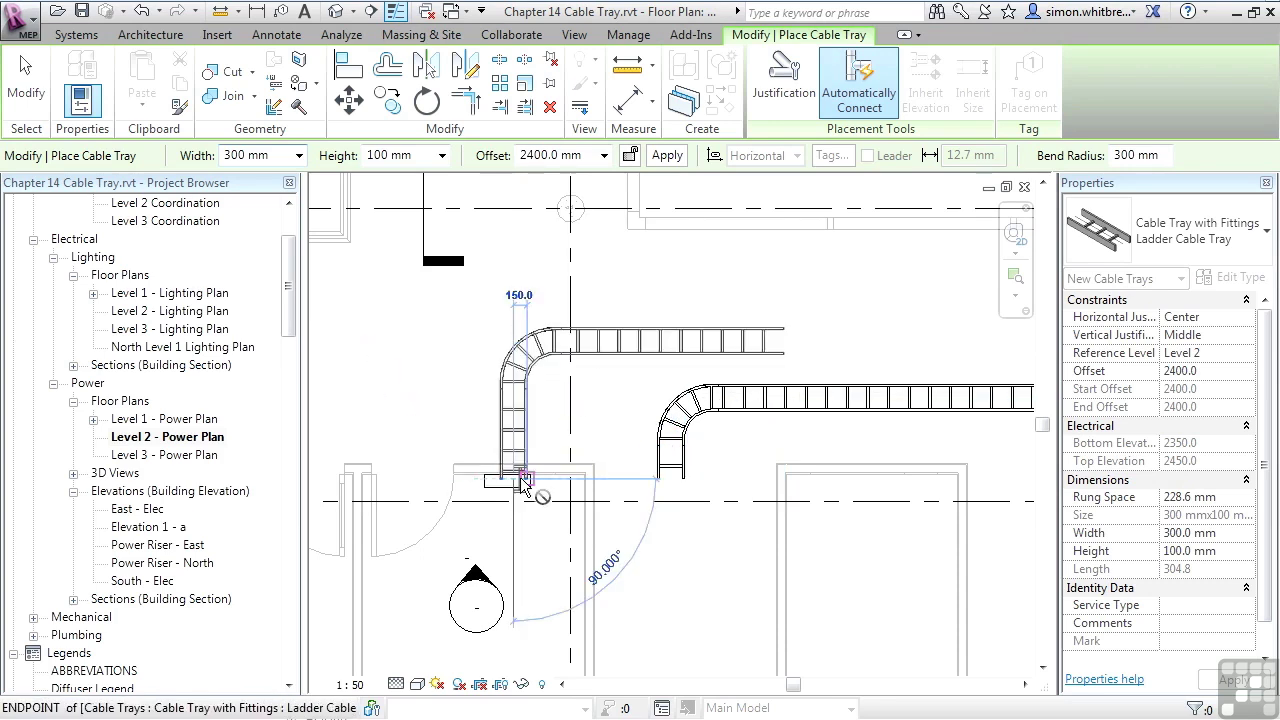
# Drop the tray vertically at the distribution board by applying a 1200 mm offset, and end tray placement
pyautogui.click(604, 156)
pyautogui.click(577, 178)
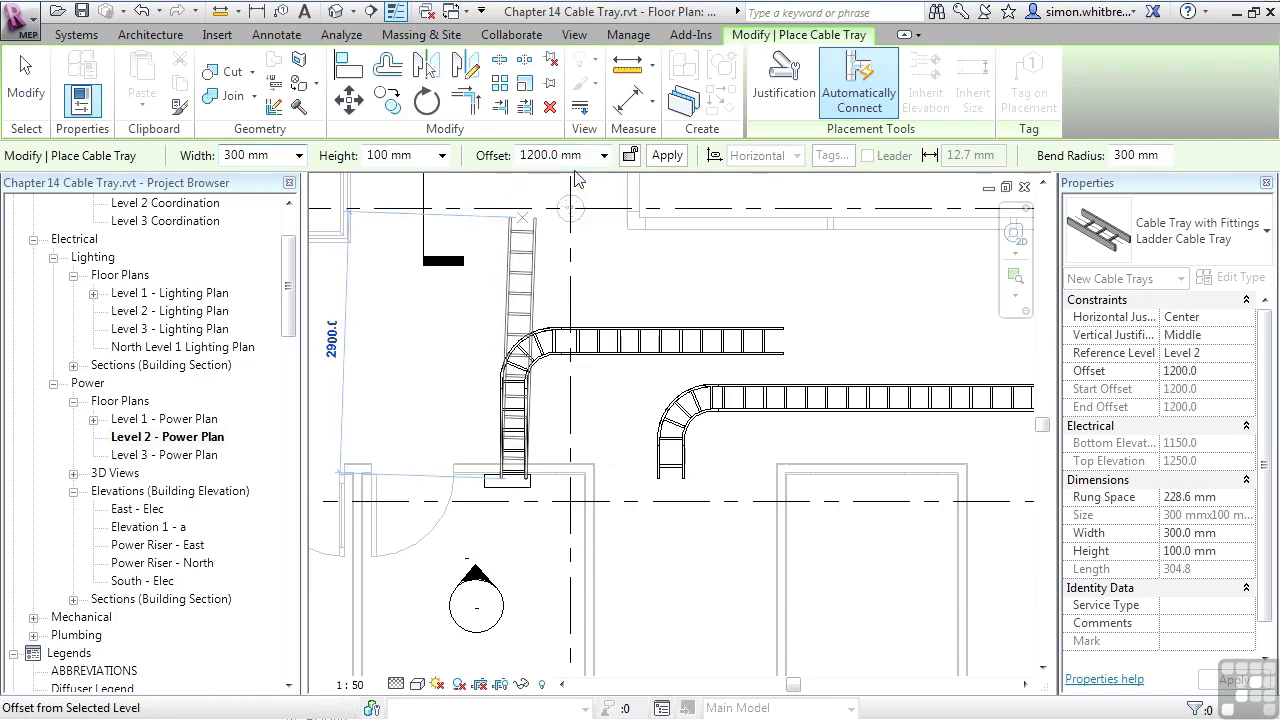
pyautogui.click(667, 156)
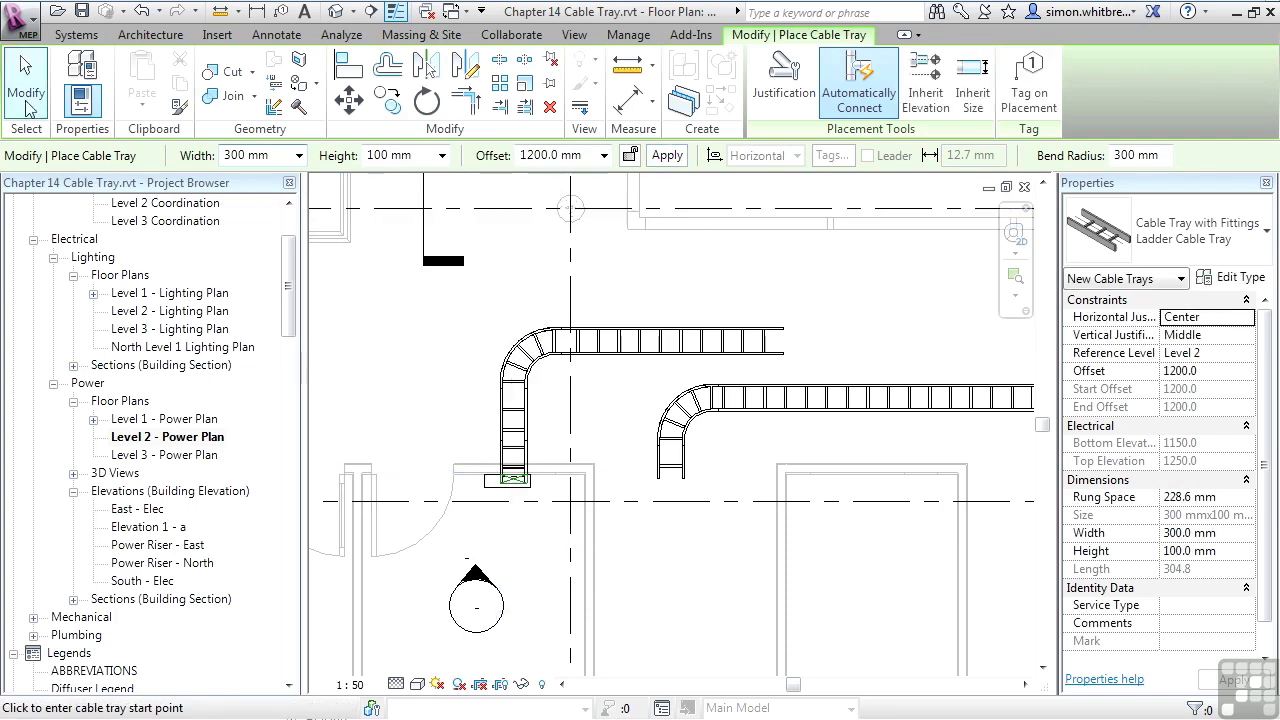
pyautogui.click(26, 92)
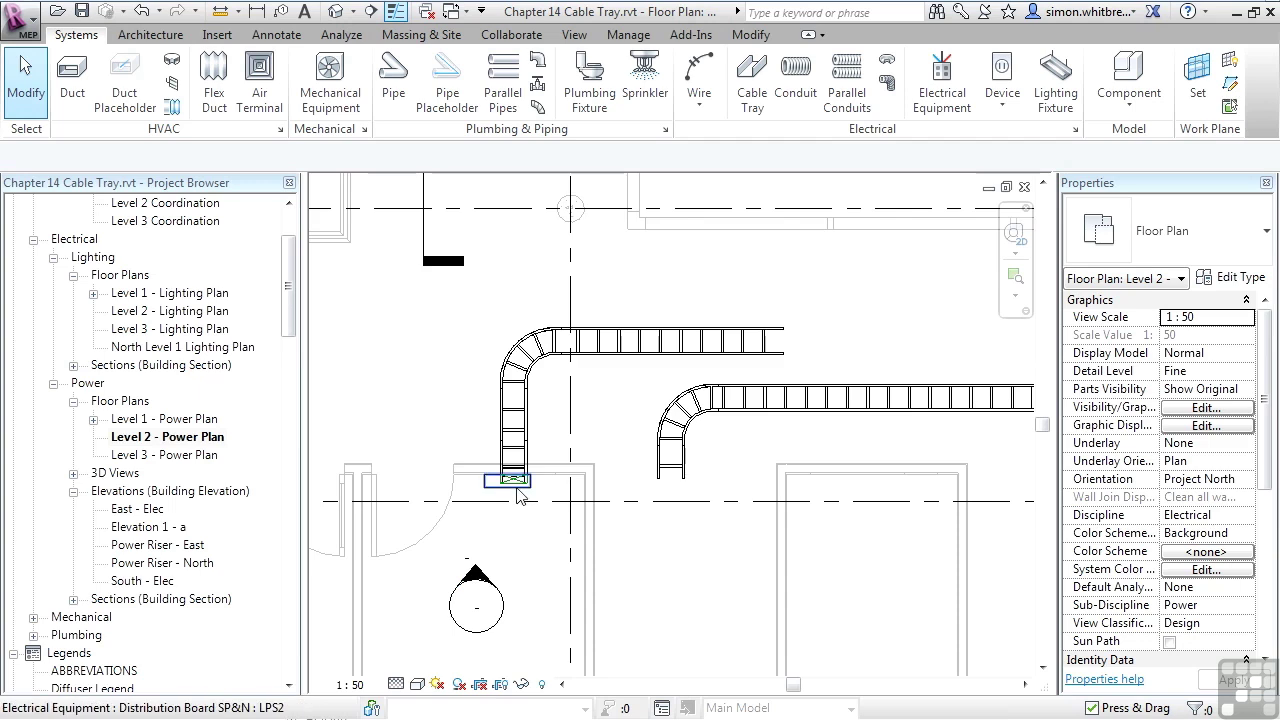
# Open Elevation 1 - a from its marker below the distribution board and set the view's detail level to Fine
pyautogui.scroll(1, 517, 494)
pyautogui.scroll(4, 517, 488)
pyautogui.scroll(-4, 517, 488)
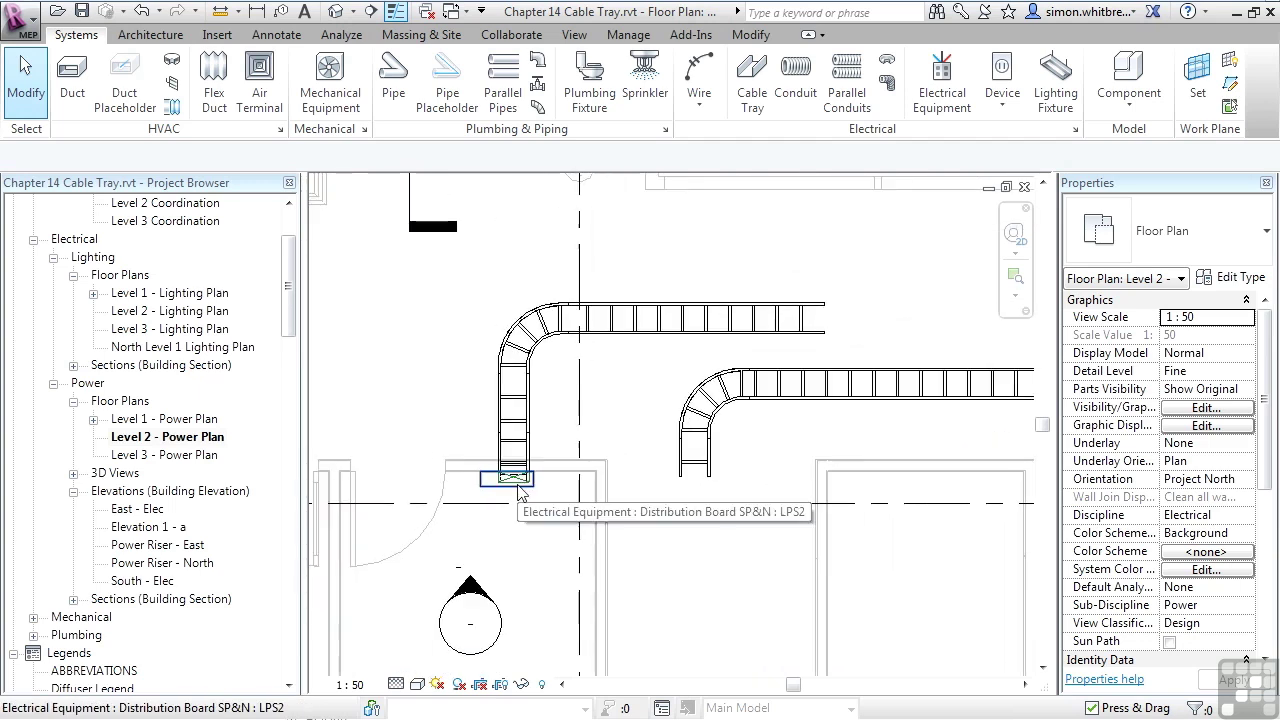
pyautogui.doubleClick(470, 589)
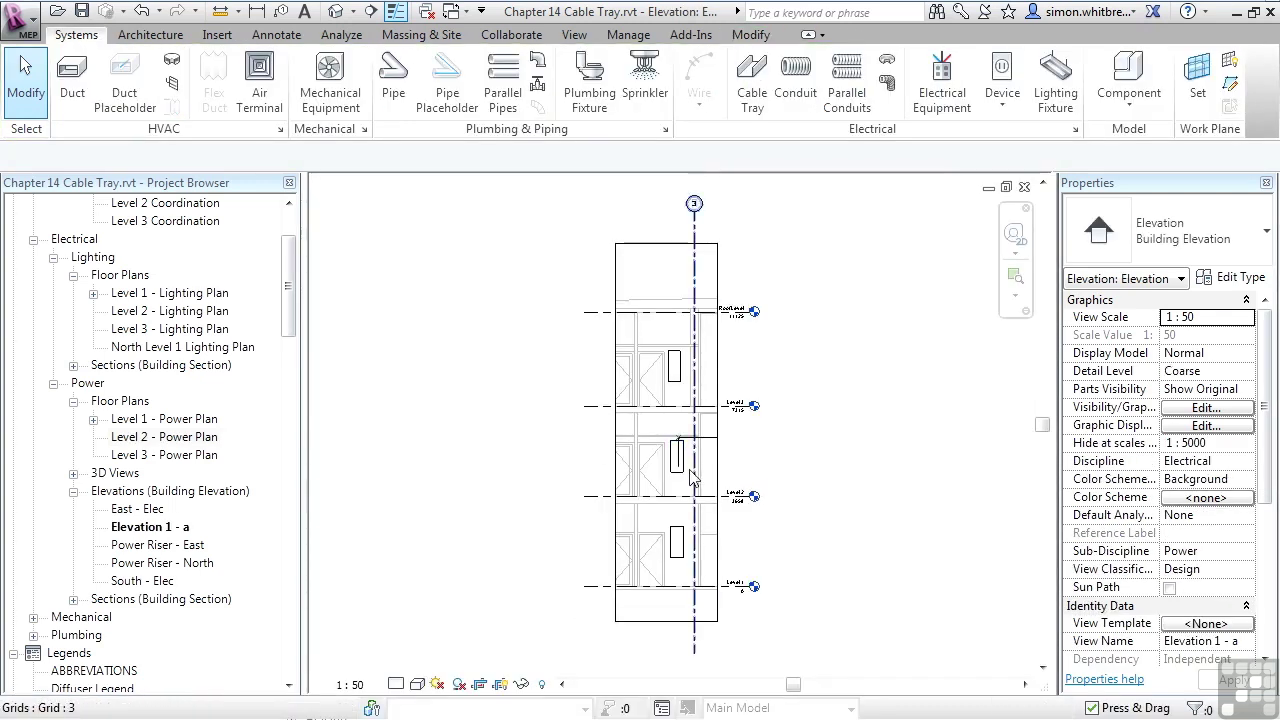
pyautogui.scroll(6, 695, 482)
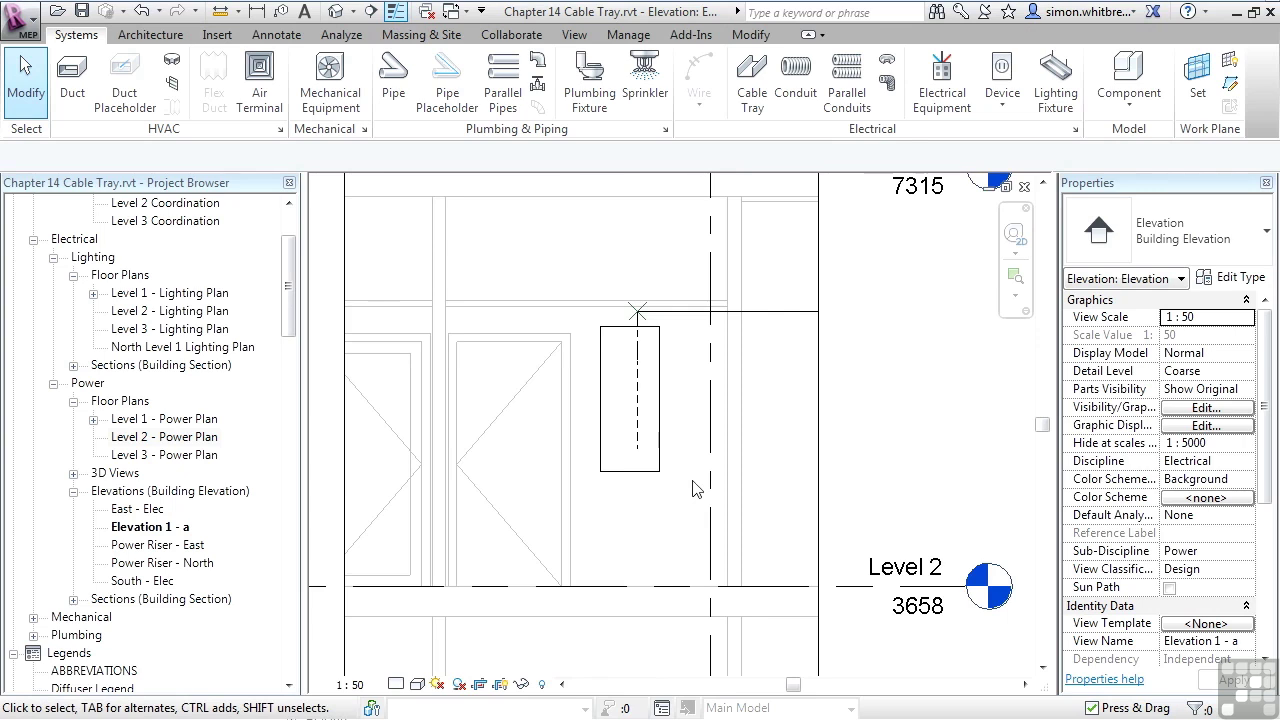
pyautogui.click(396, 685)
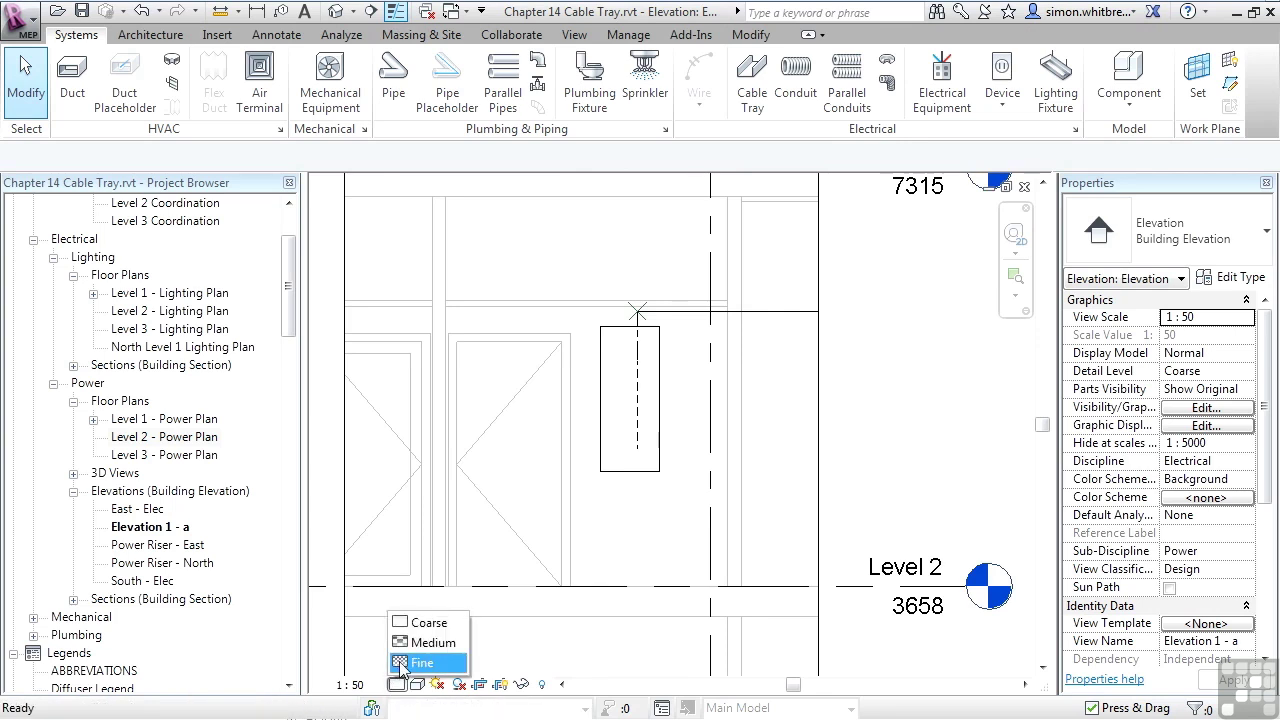
pyautogui.click(403, 663)
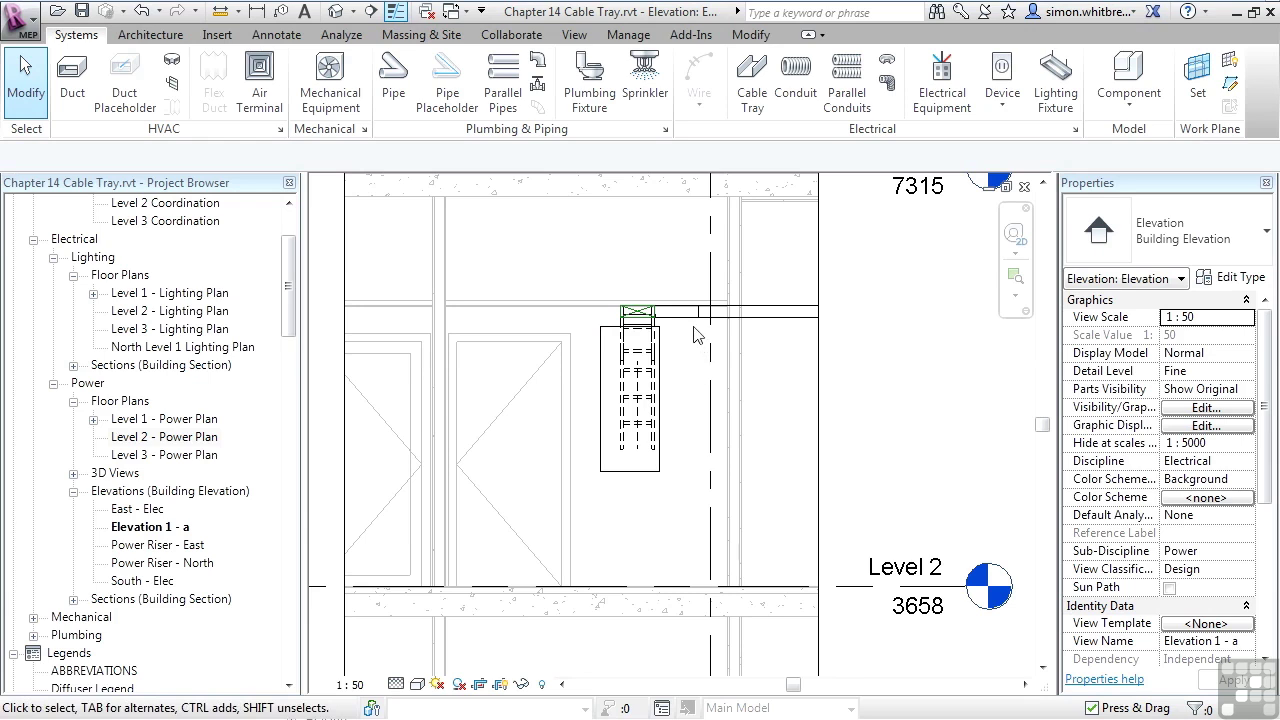
# Set the offset of the horizontal cable tray above the Level 2 distribution board to 2750 mm
pyautogui.click(769, 320)
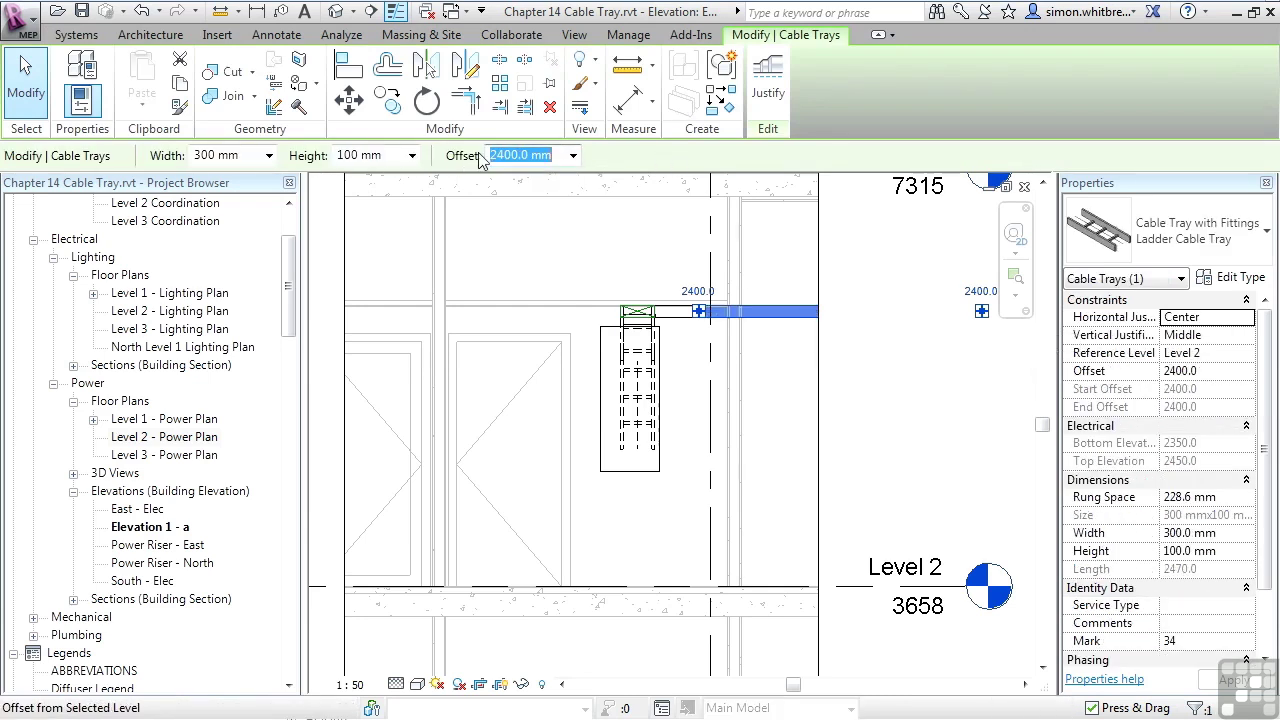
pyautogui.write('27')
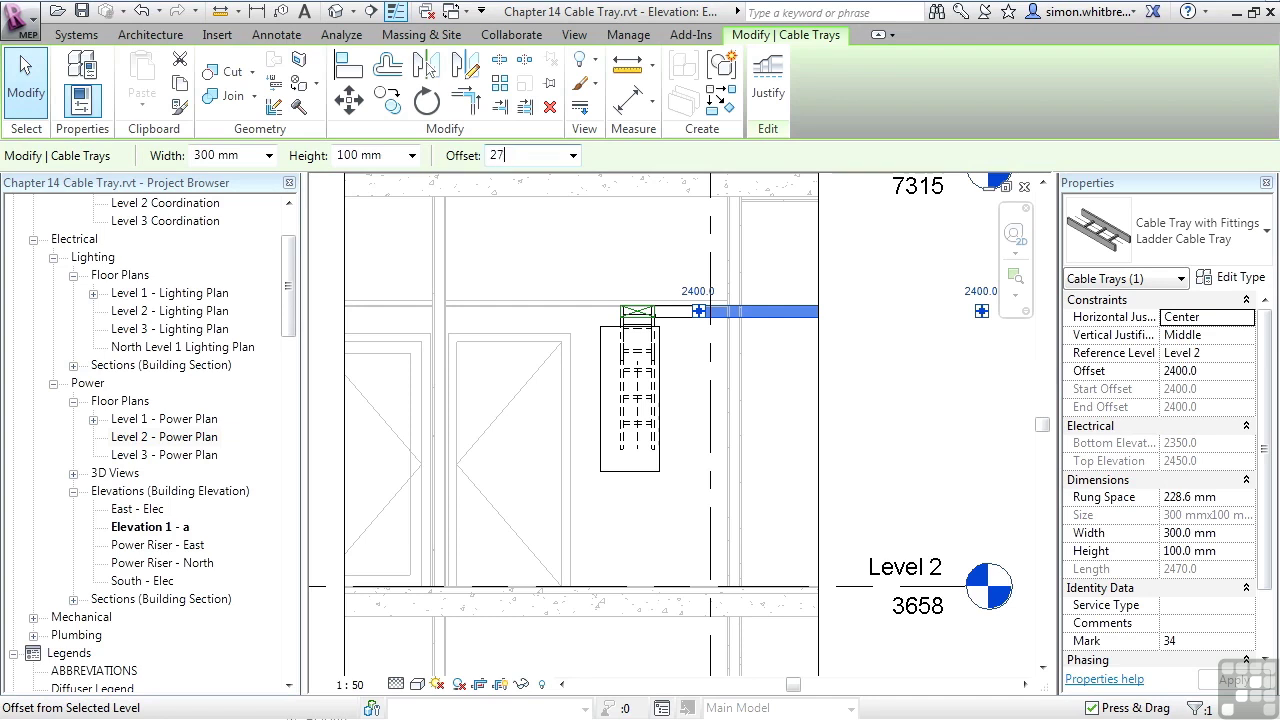
pyautogui.write('50')
pyautogui.press('Return')
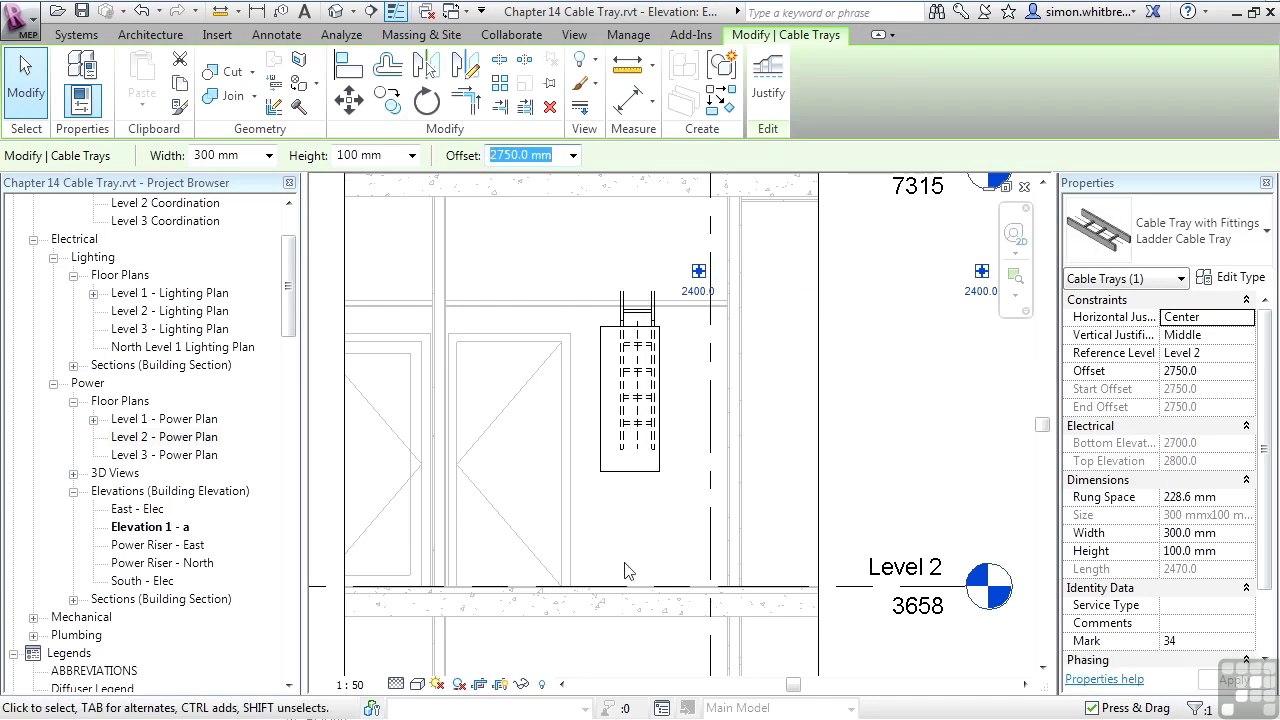
pyautogui.press('Escape')
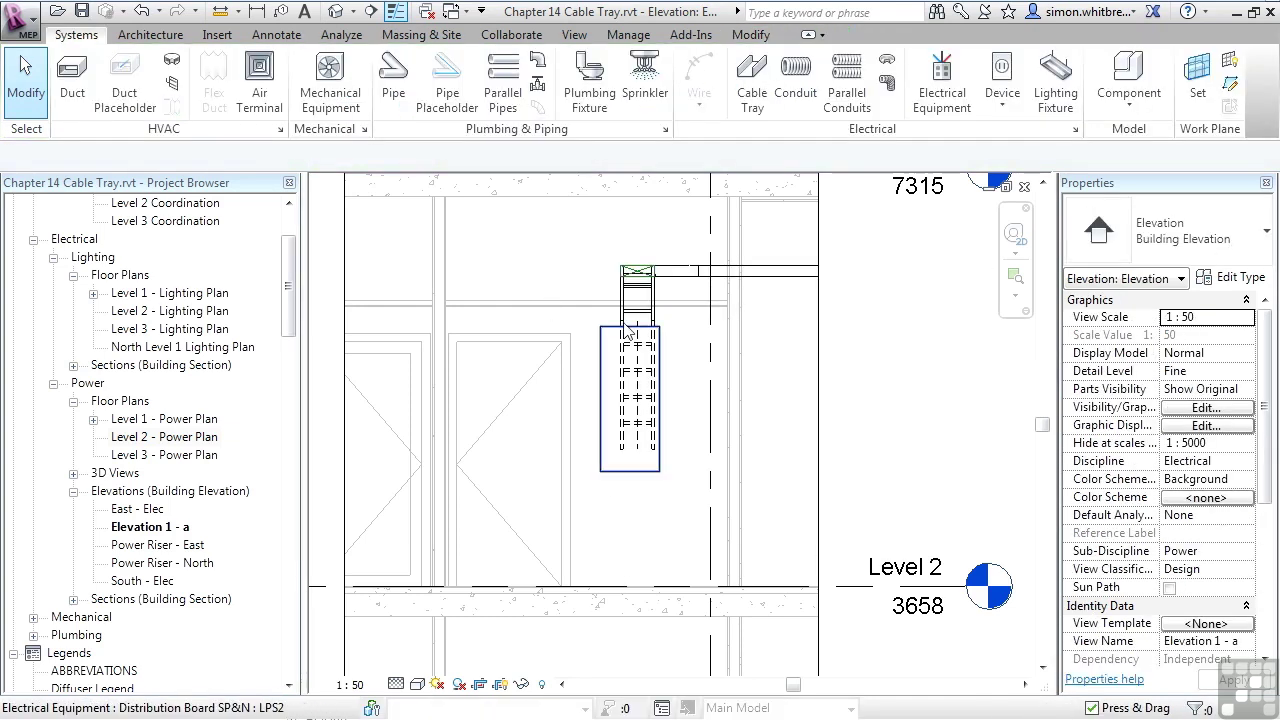
# Move the vertical ladder tray horizontally to the right so it stands beside the distribution board
pyautogui.scroll(2, 621, 330)
pyautogui.scroll(1, 621, 330)
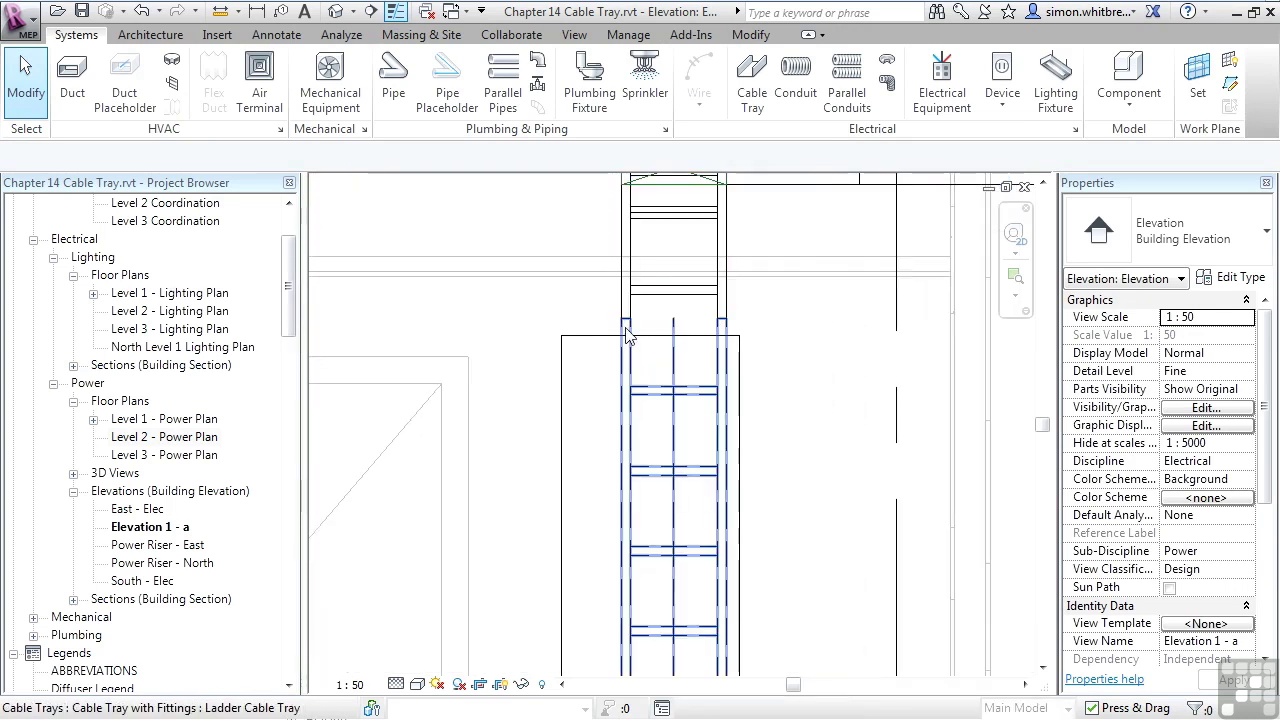
pyautogui.click(622, 345)
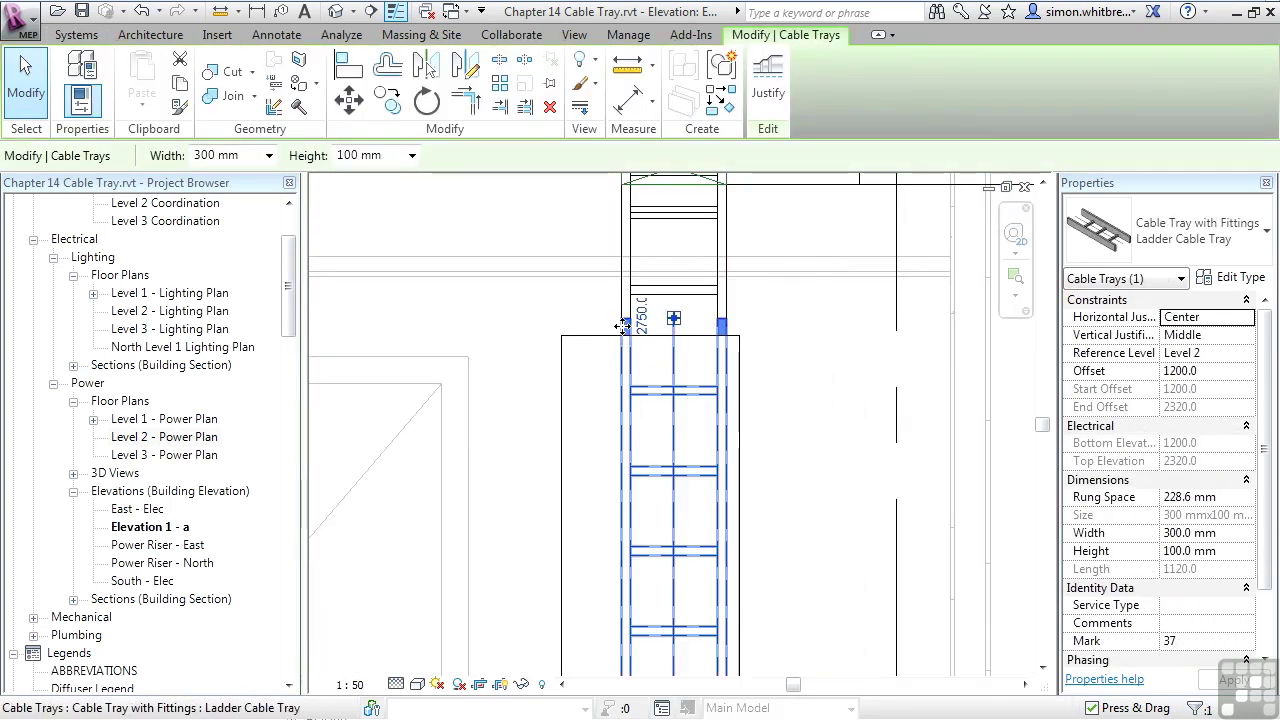
pyautogui.moveTo(625, 326); pyautogui.dragTo(745, 323)
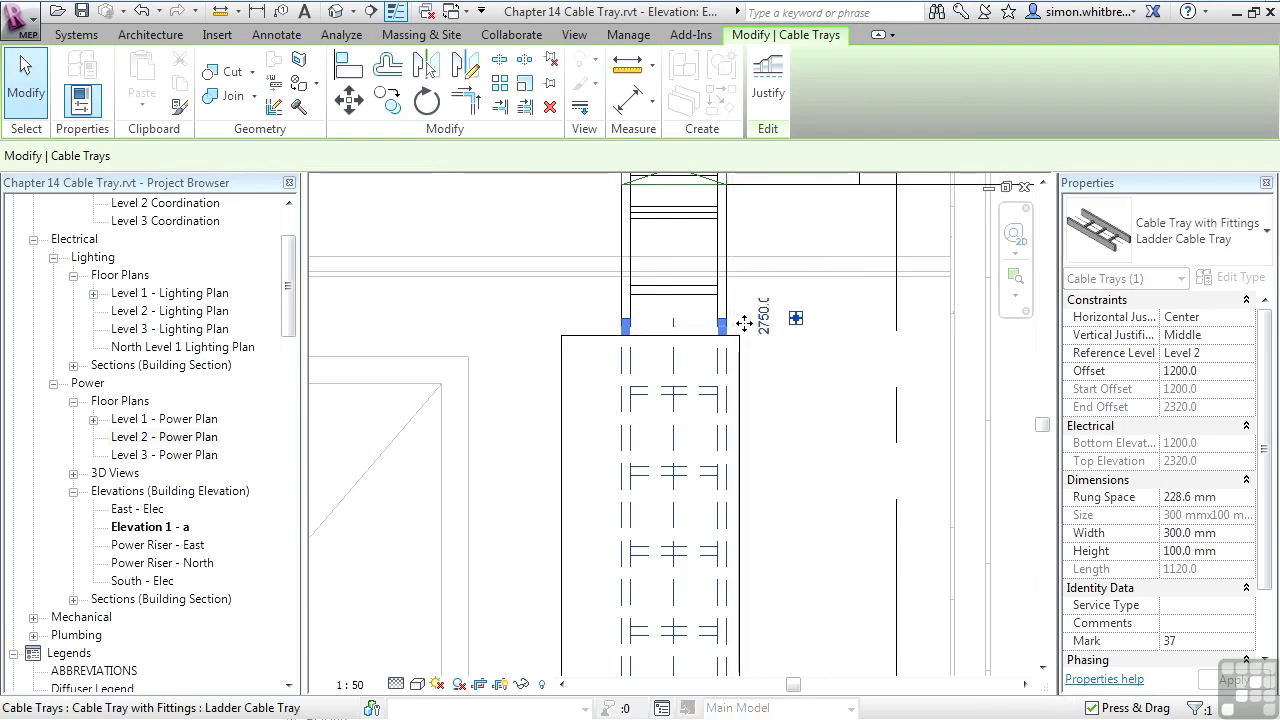
pyautogui.scroll(-2, 745, 323)
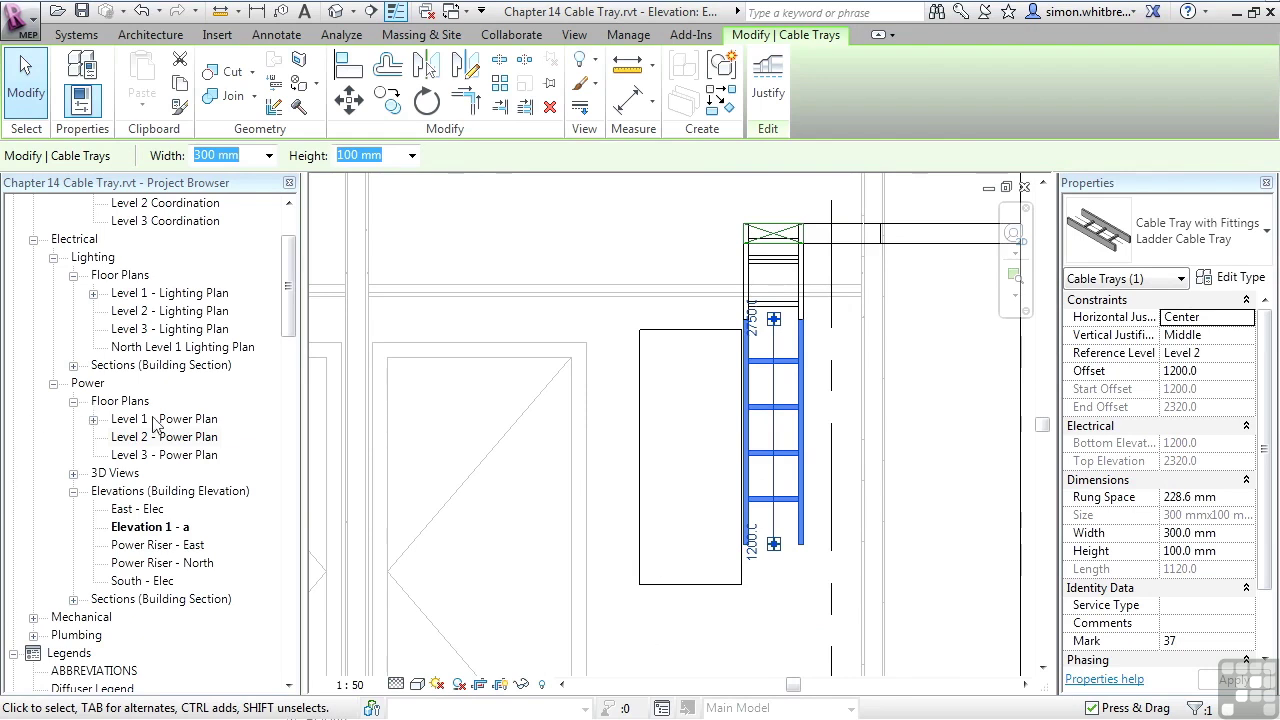
# On the Level 2 - Power Plan, branch a 150 mm wide tray upward from the upper horizontal run with Inherit Elevation enabled
pyautogui.doubleClick(160, 437)
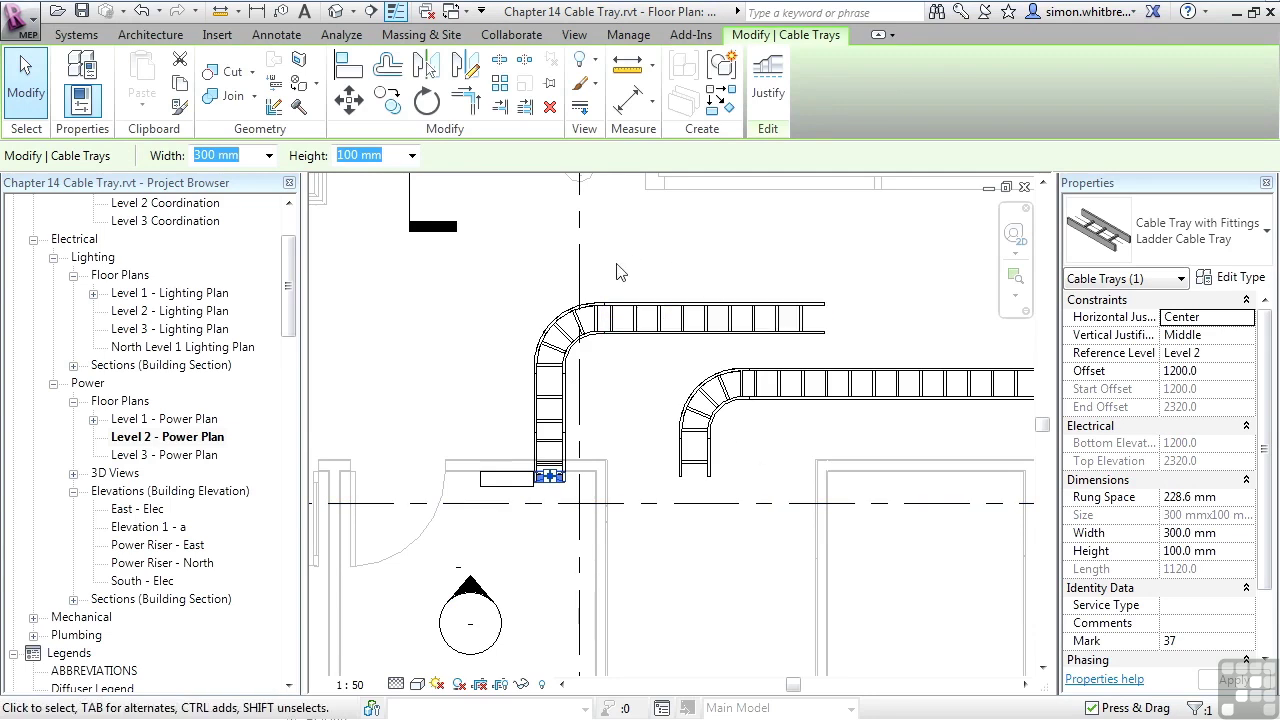
pyautogui.click(76, 34)
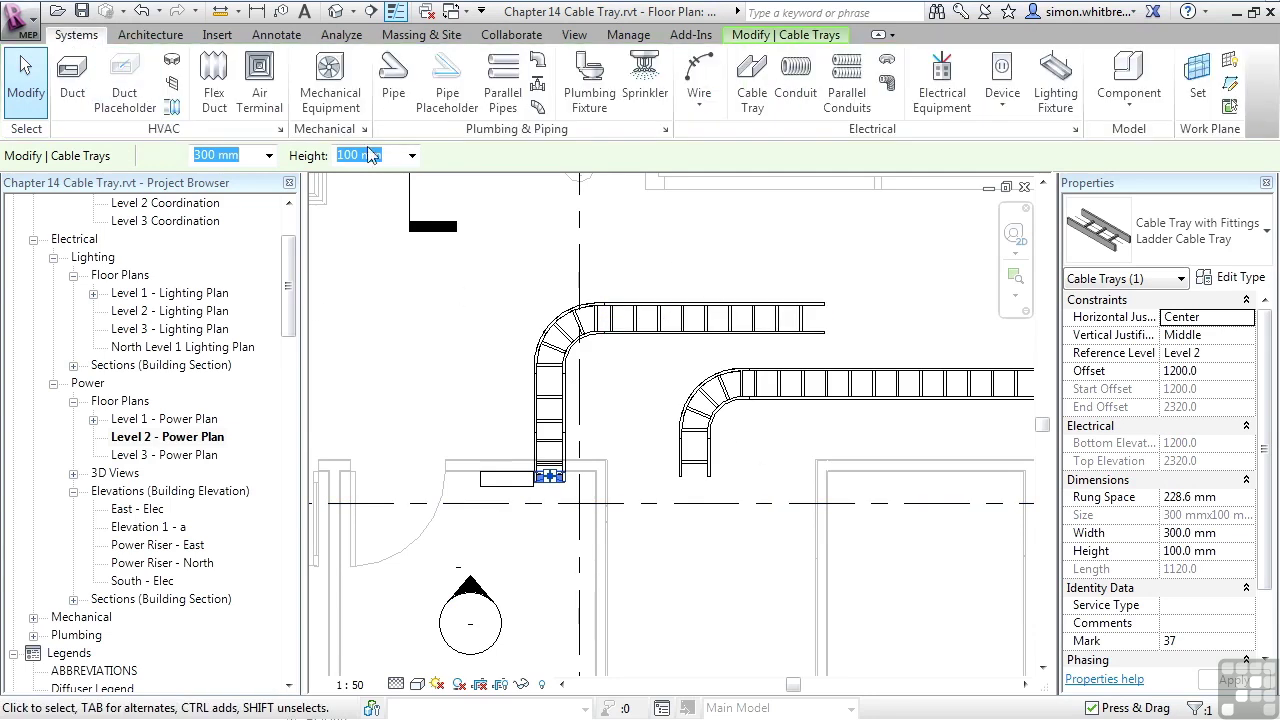
pyautogui.click(755, 95)
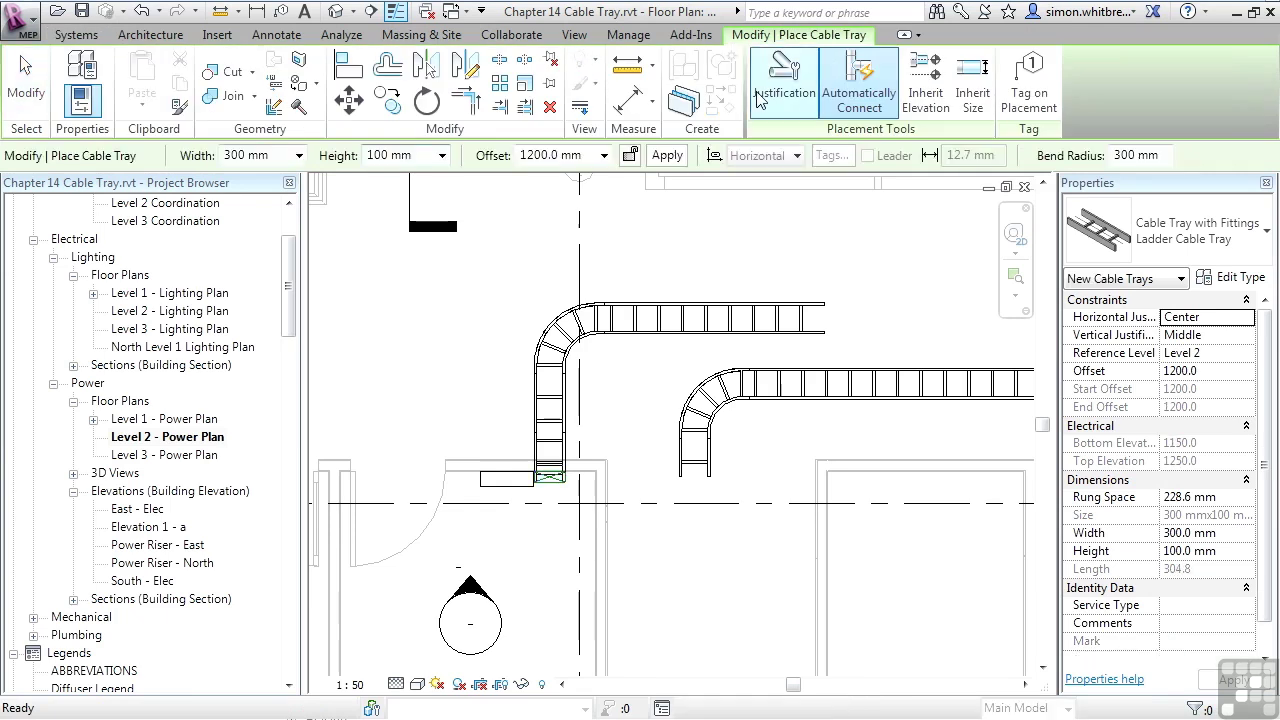
pyautogui.click(925, 88)
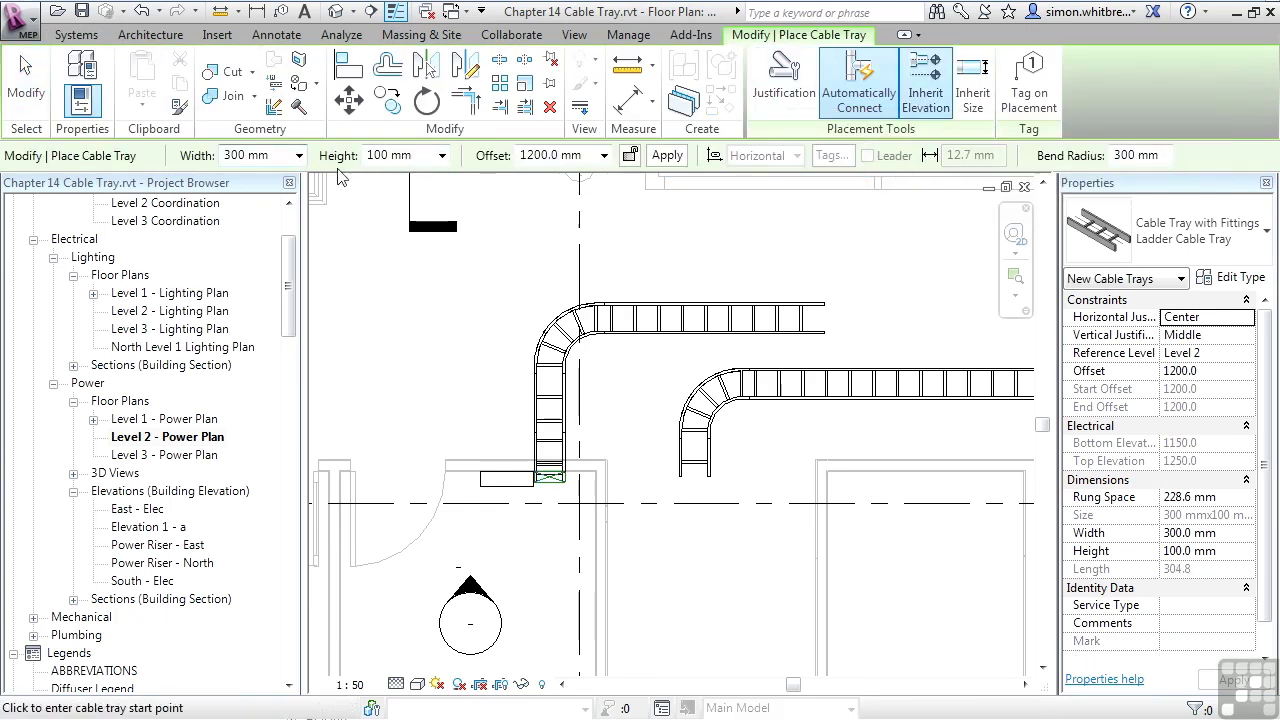
pyautogui.click(299, 156)
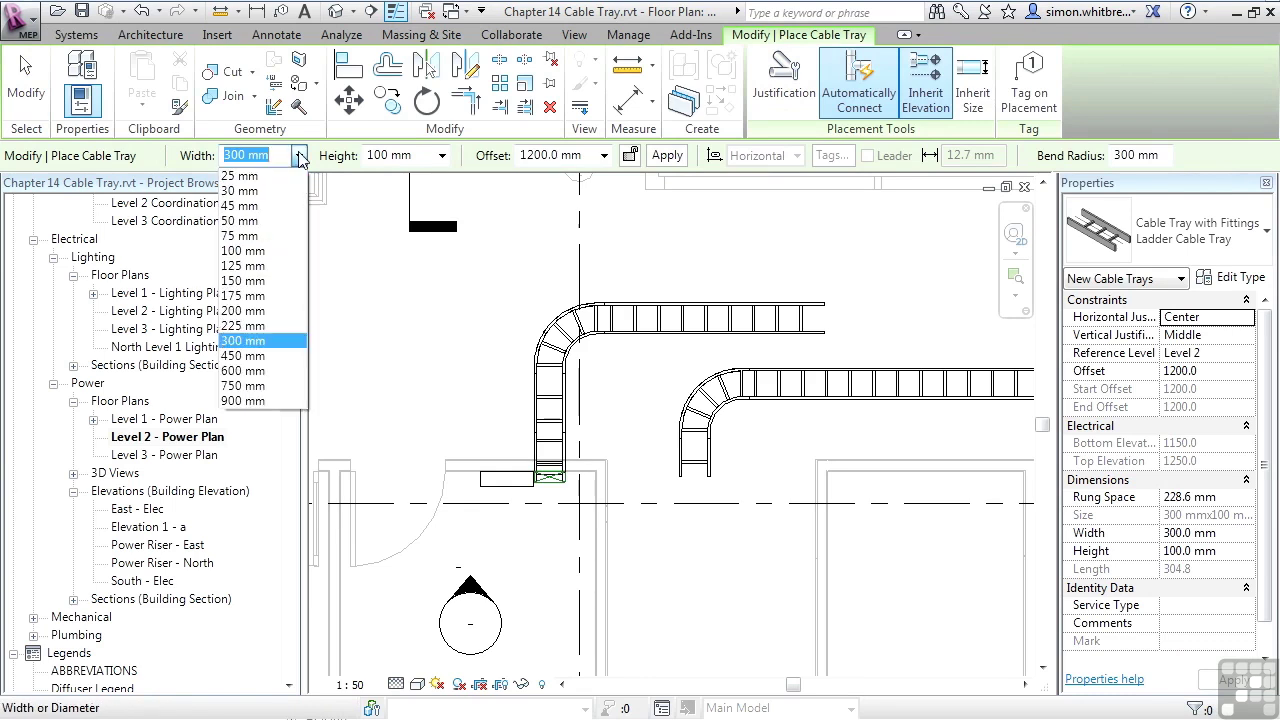
pyautogui.click(238, 281)
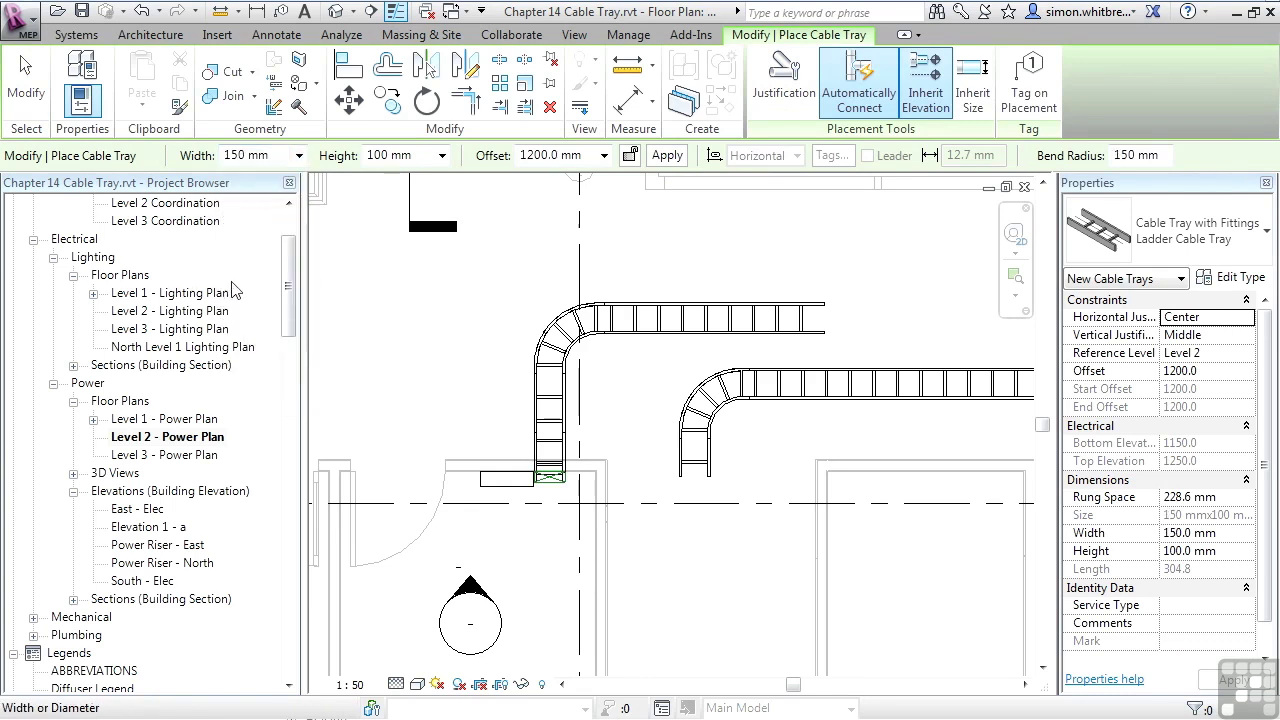
pyautogui.click(695, 302)
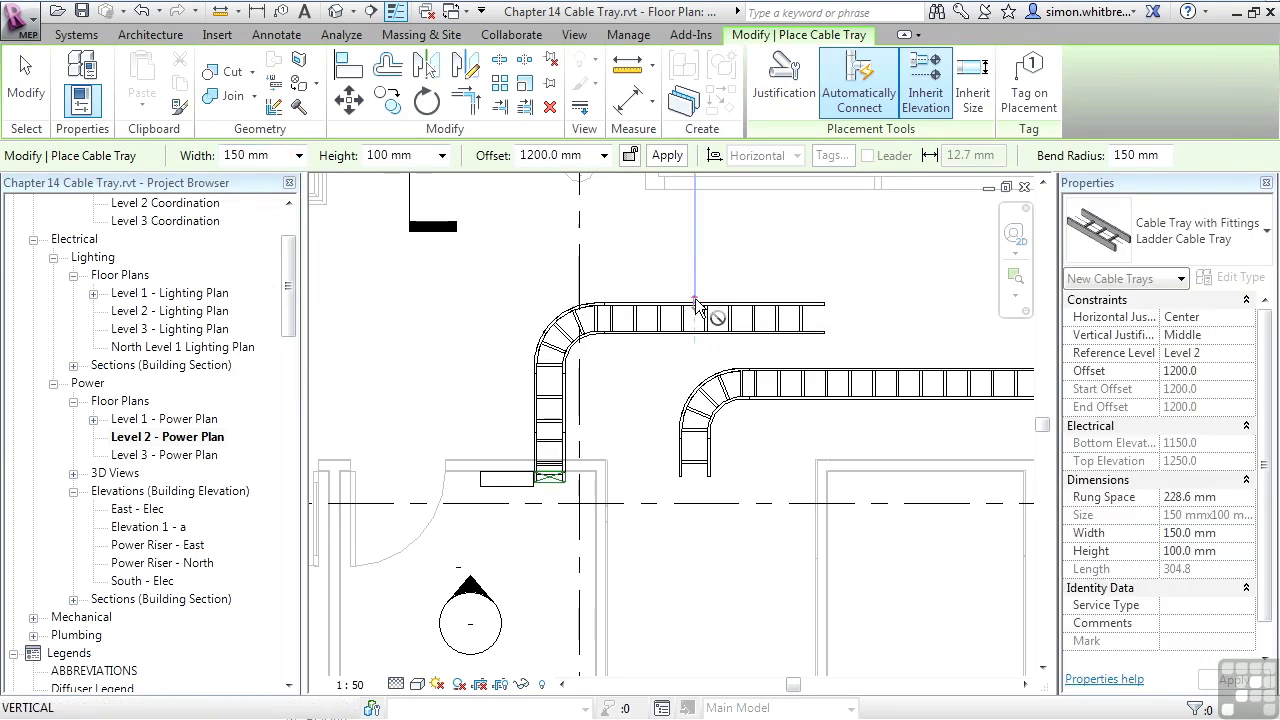
pyautogui.click(695, 203)
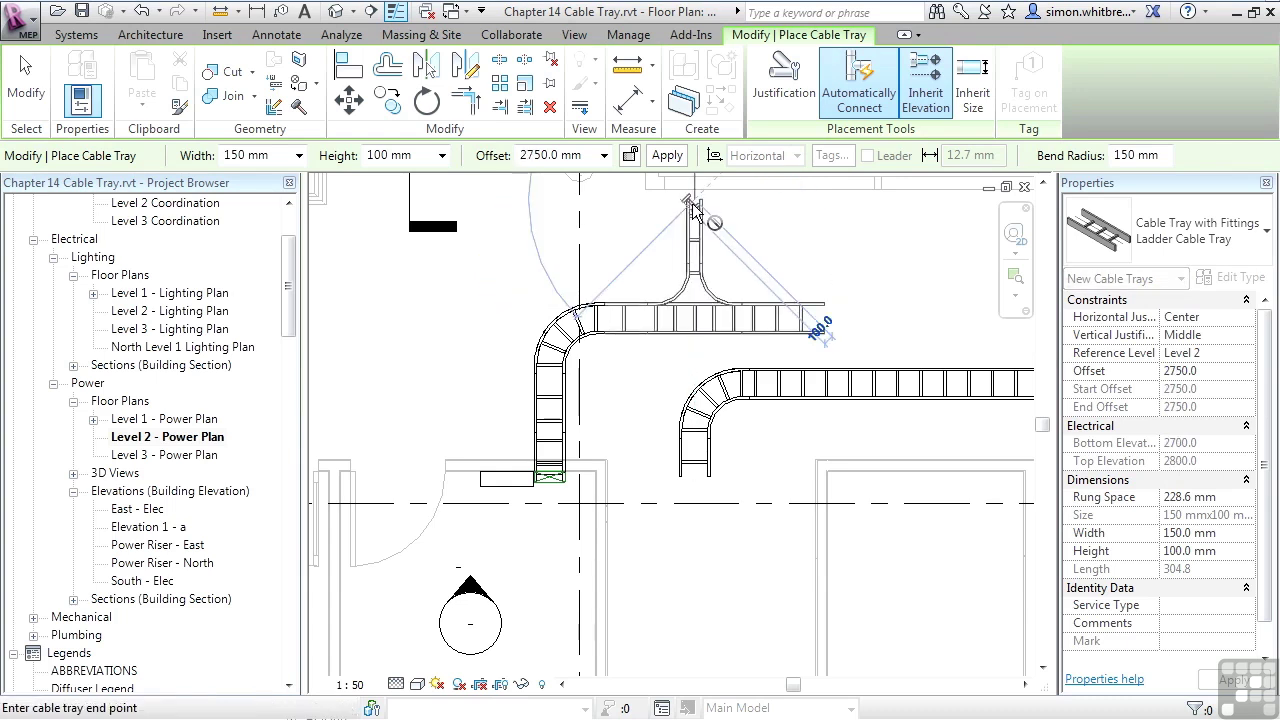
pyautogui.click(32, 100)
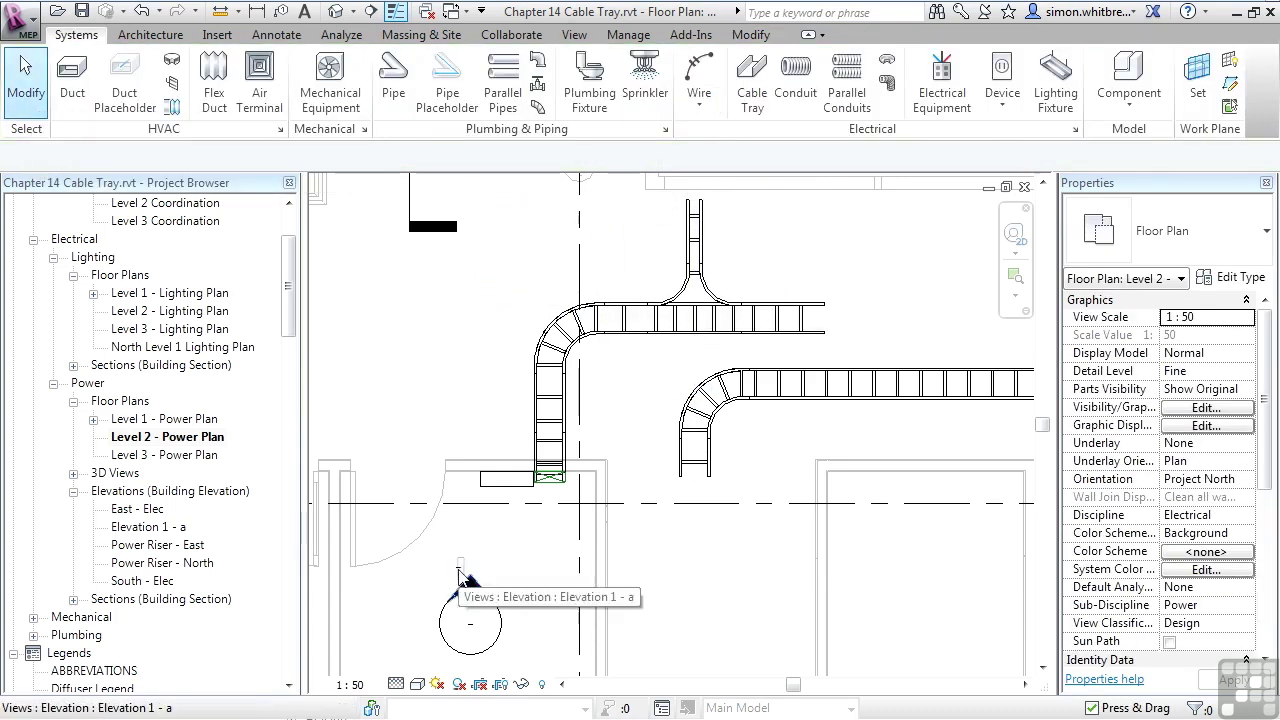
# Convert the horizontal tee at the branch into a cross fitting with an additional connection below the run
pyautogui.click(675, 342)
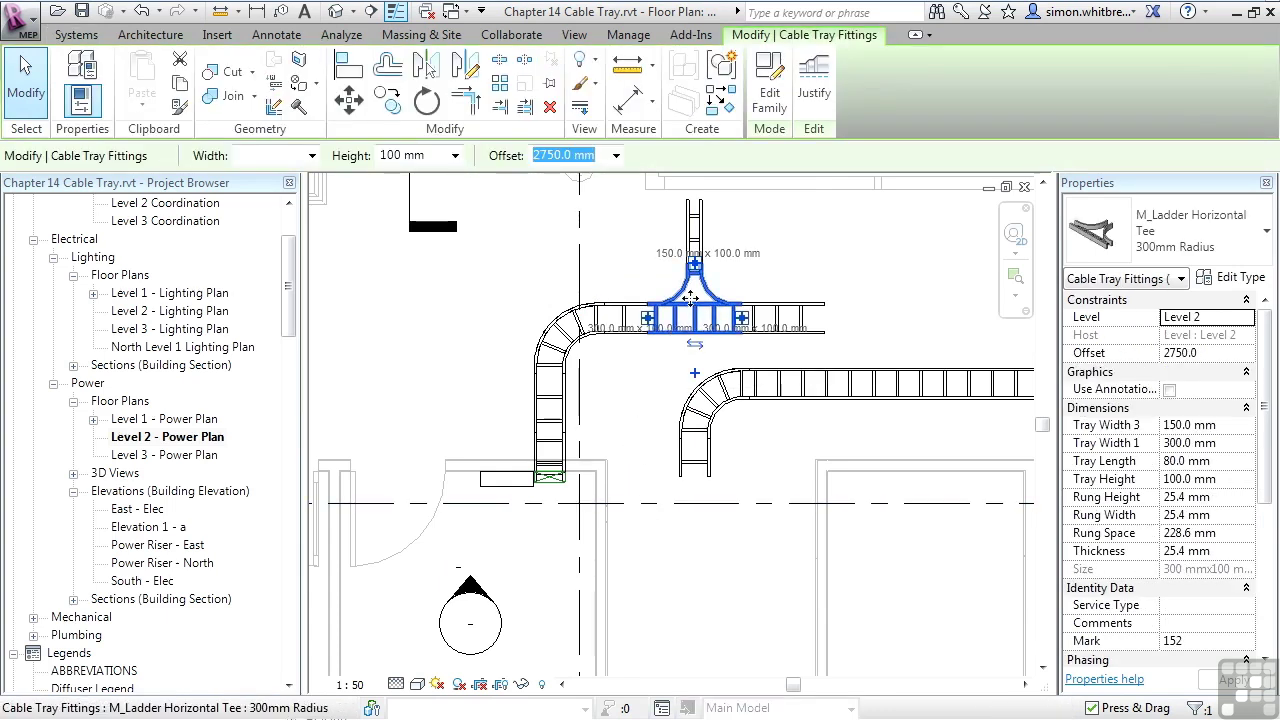
pyautogui.click(694, 374)
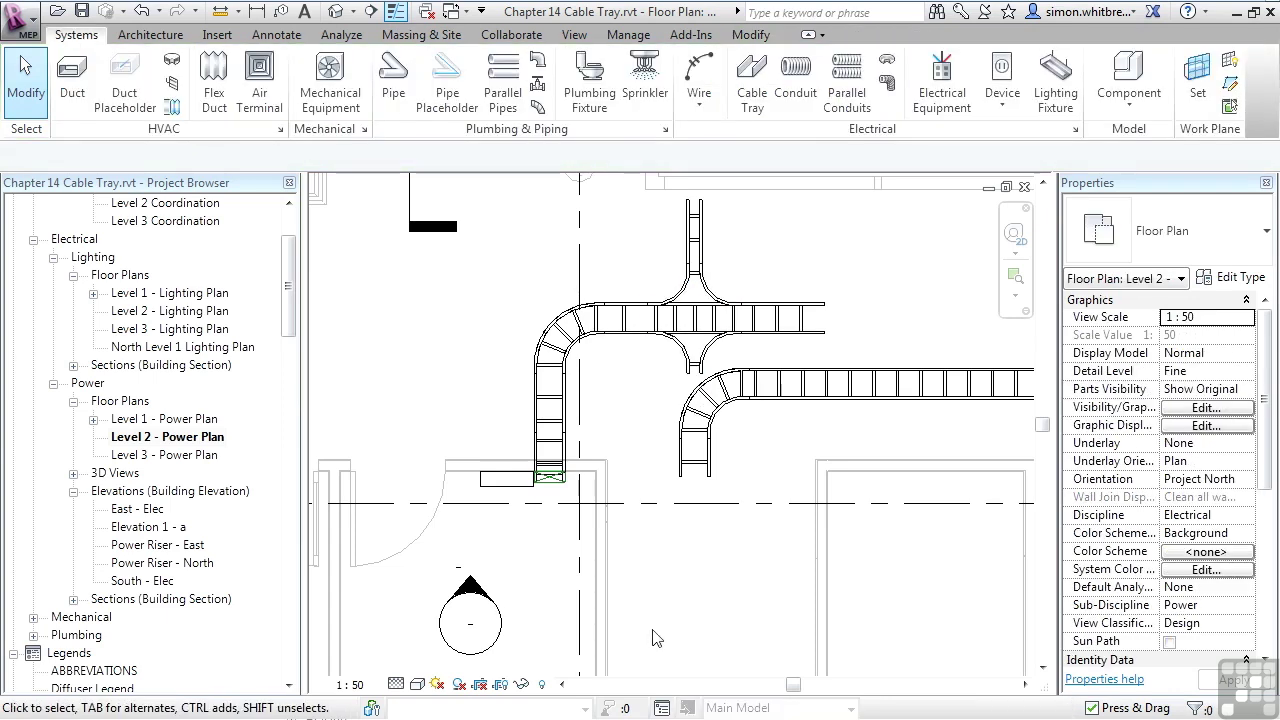
# Delete the whole connected ladder tray run located to the lower right of the new run
pyautogui.press('Tab')
pyautogui.click(686, 462)
pyautogui.press('Delete')
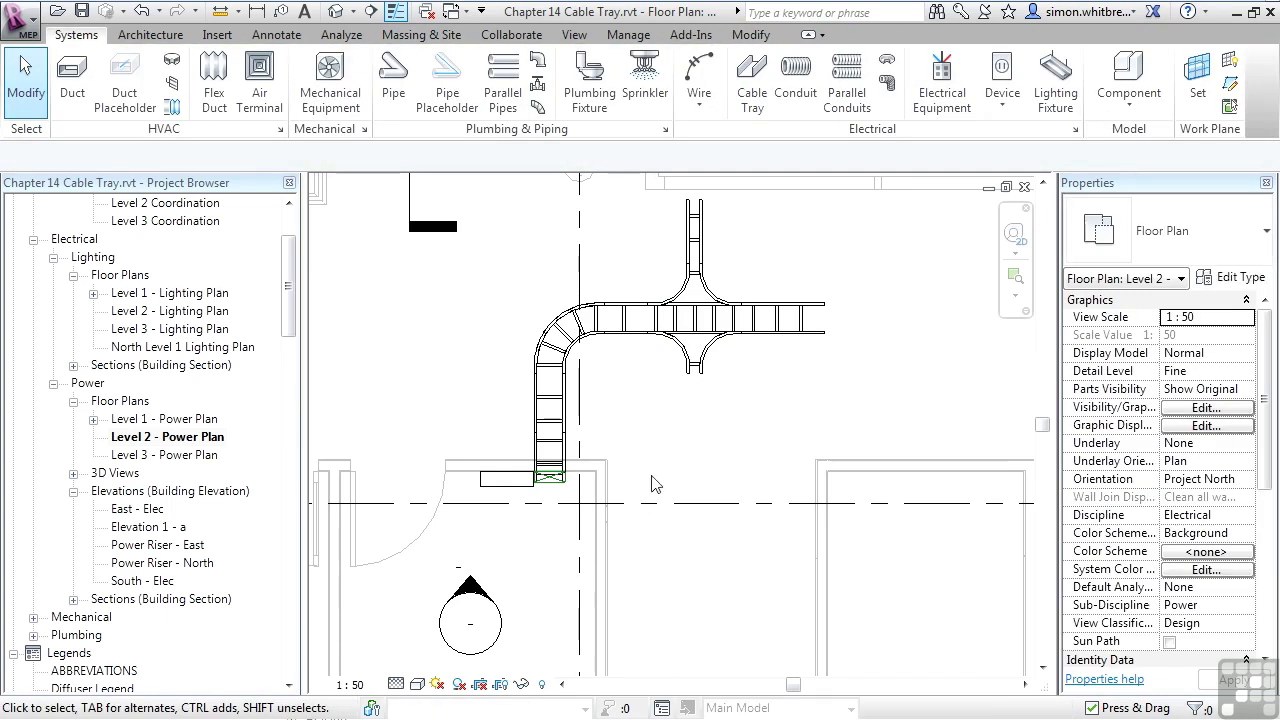
# Draw a 150 mm wide cable tray about 2400 mm long straight down from the cross fitting's lower connection
pyautogui.click(697, 384)
pyautogui.rightClick(697, 384)
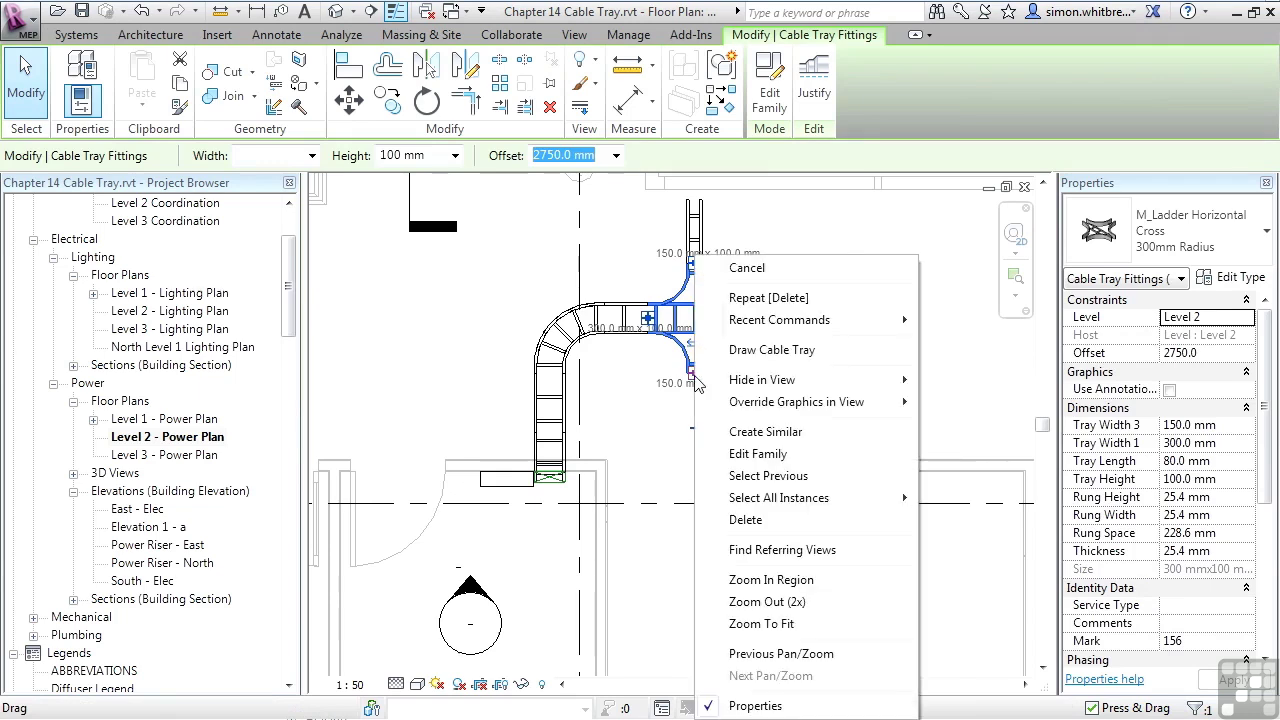
pyautogui.click(780, 266)
pyautogui.click(695, 605)
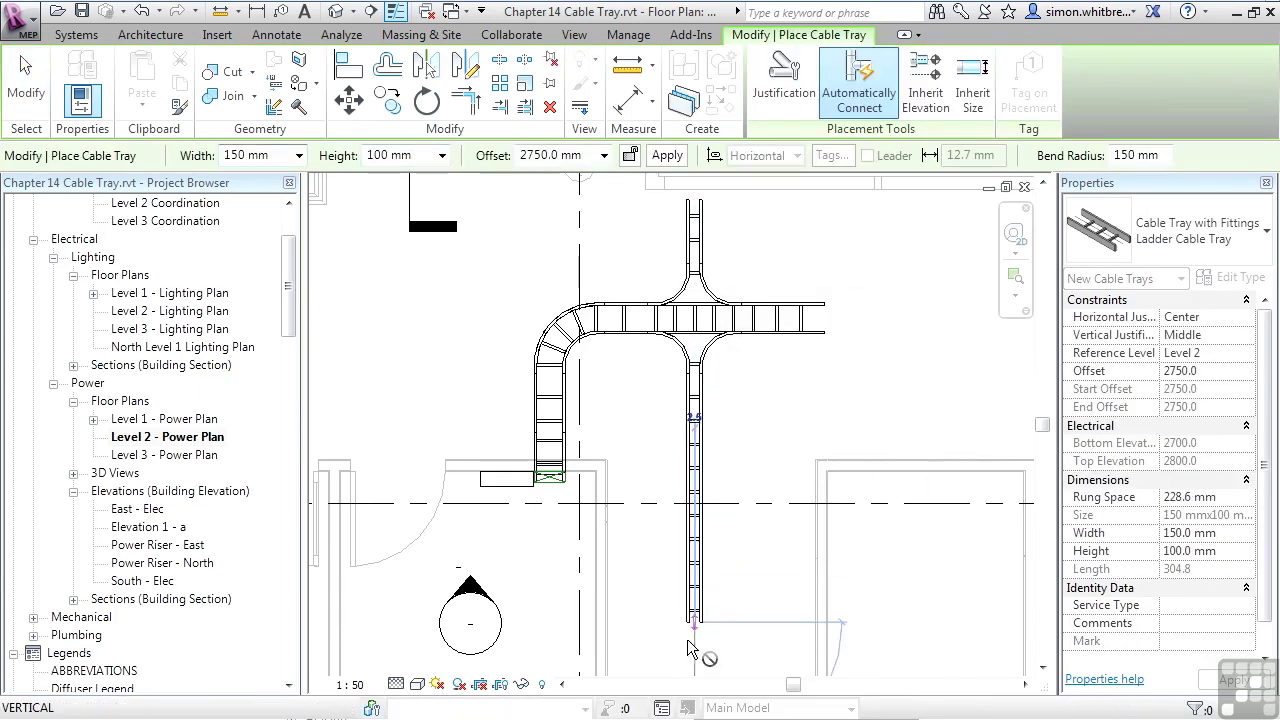
pyautogui.click(25, 80)
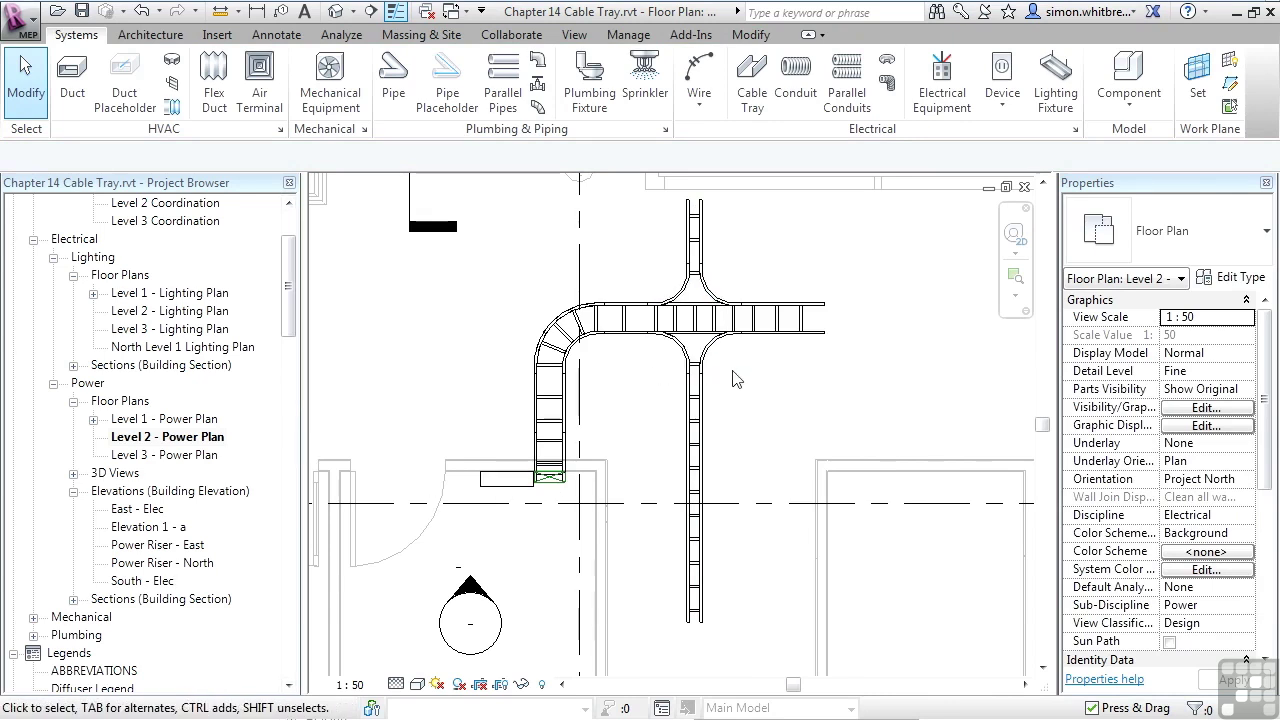
# Set the width of the vertical tray below the cross fitting to 200 mm
pyautogui.click(693, 463)
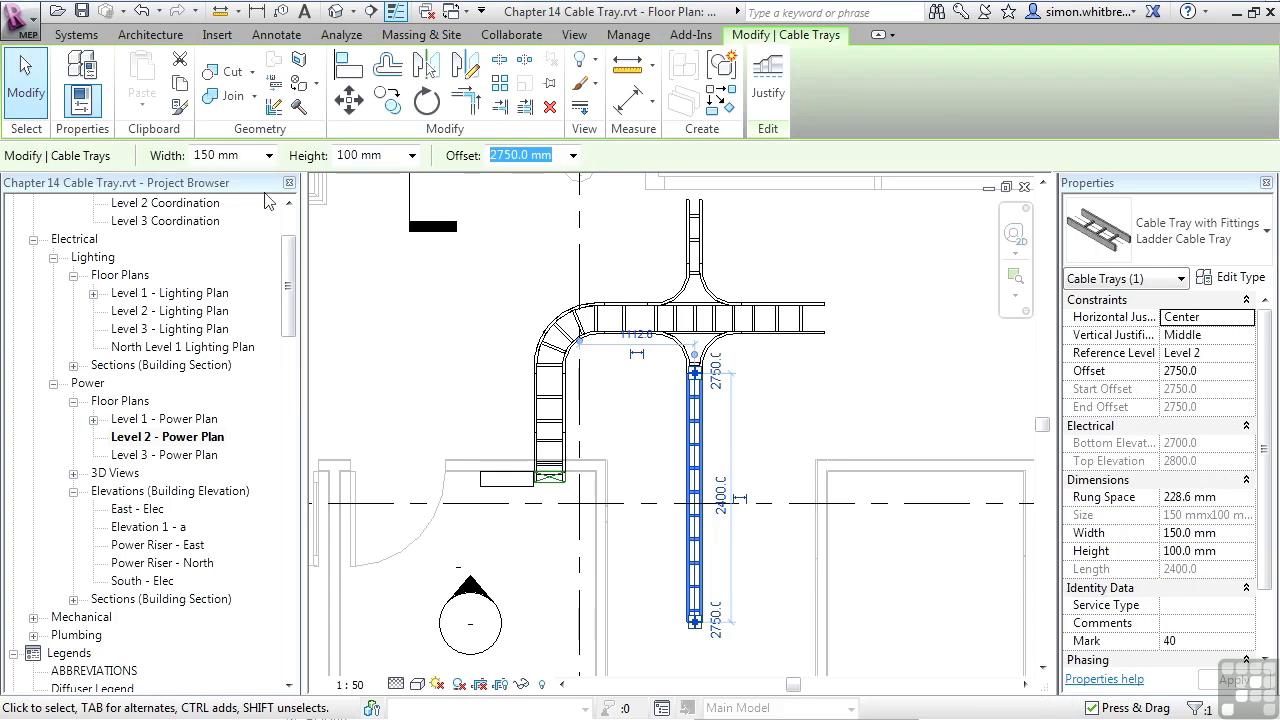
pyautogui.click(268, 155)
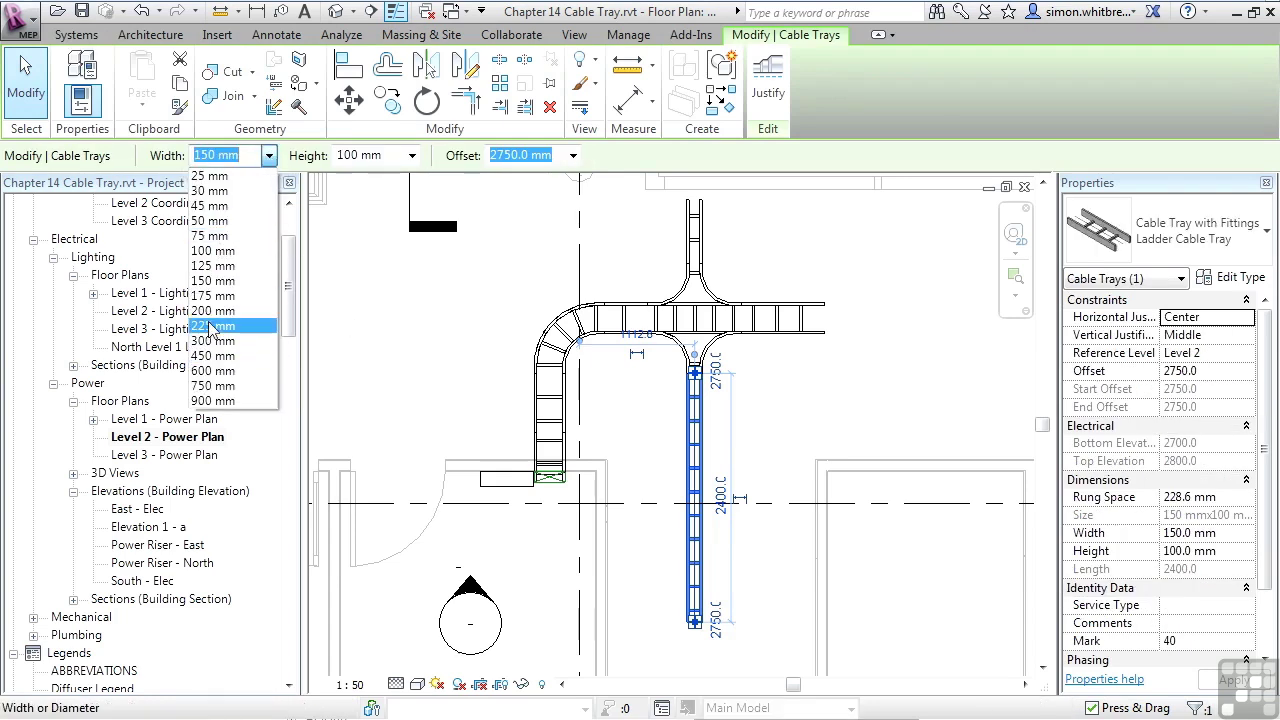
pyautogui.click(203, 311)
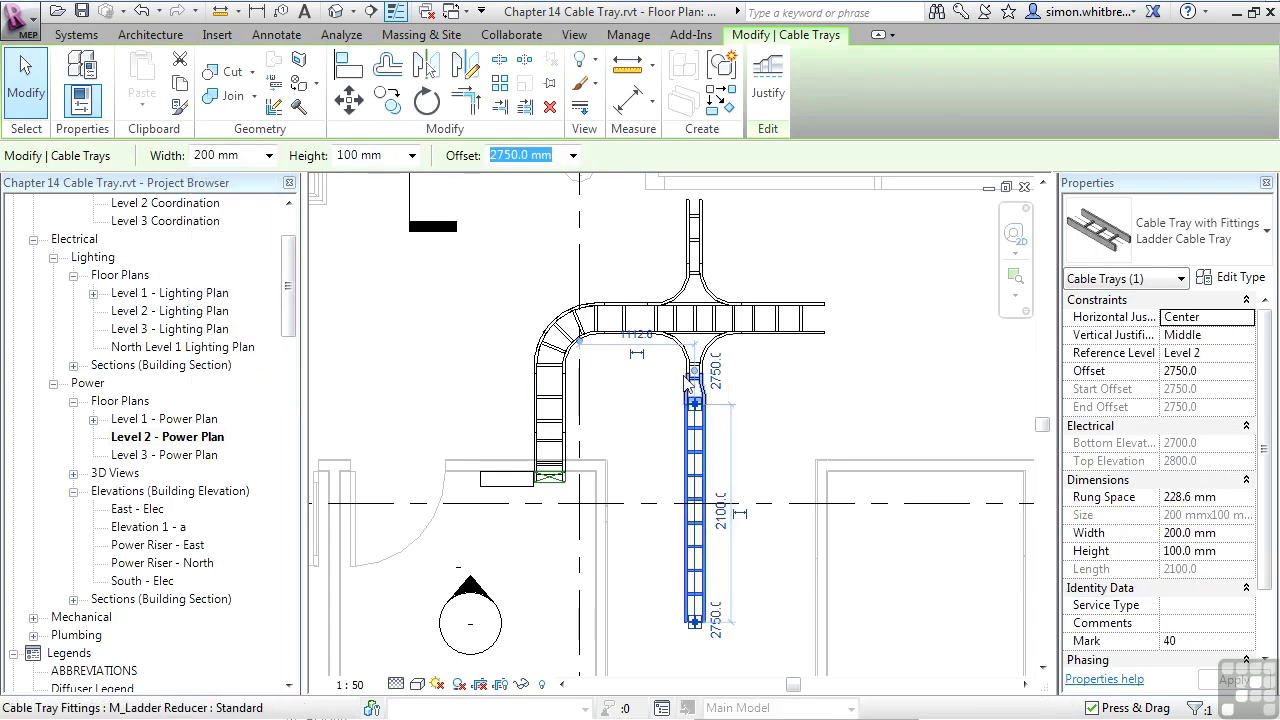
# Try to set the width of the ladder reducer's upper end, below the cross fitting, to 200 mm
pyautogui.scroll(3, 686, 395)
pyautogui.click(708, 405)
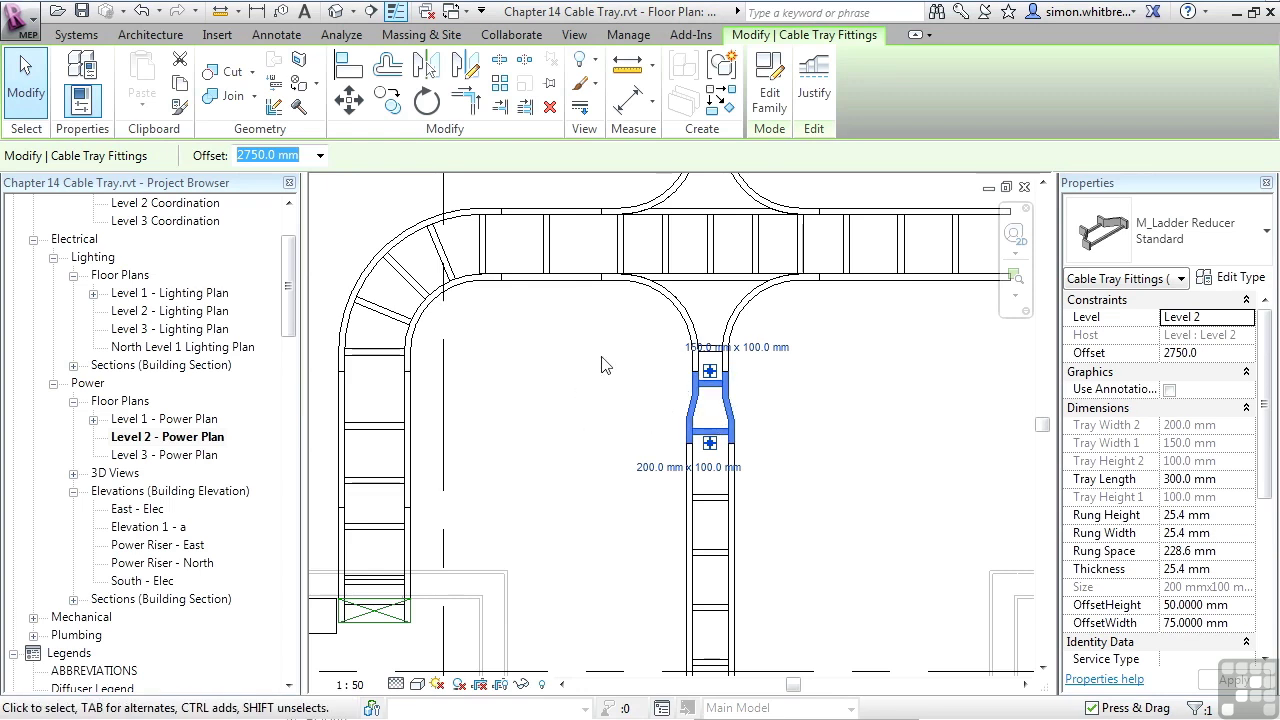
pyautogui.click(697, 353)
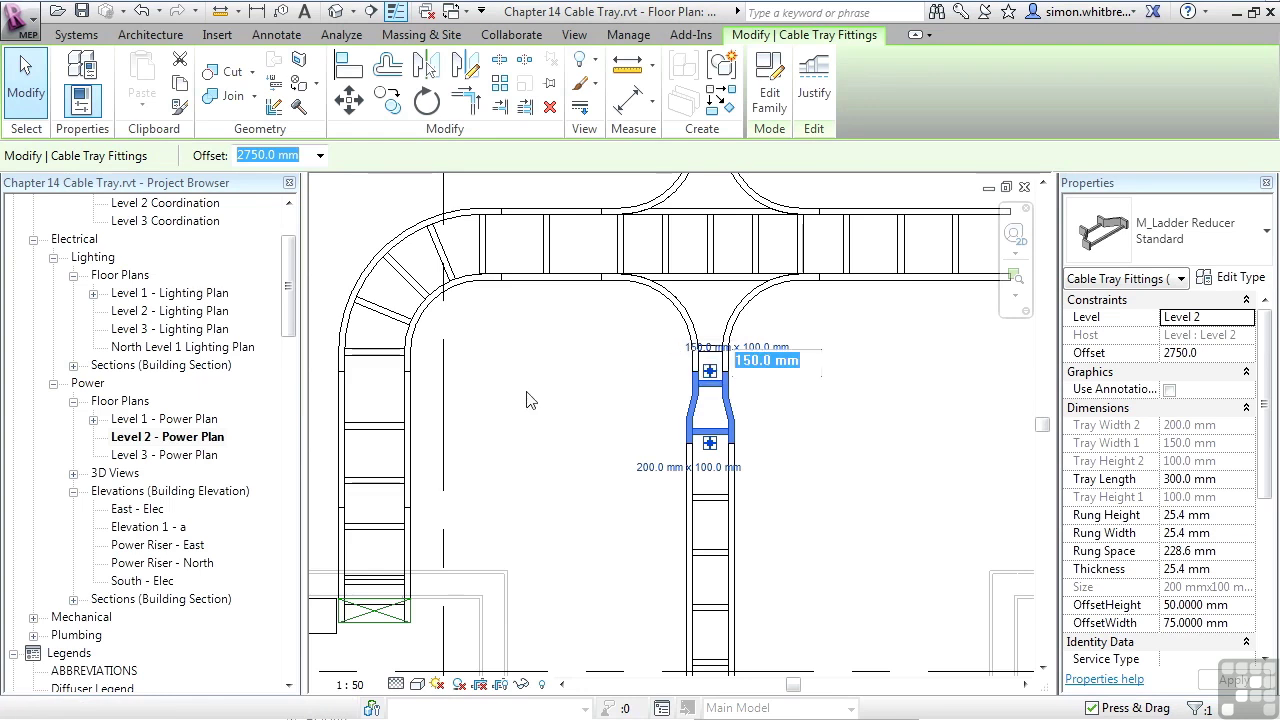
pyautogui.write('200')
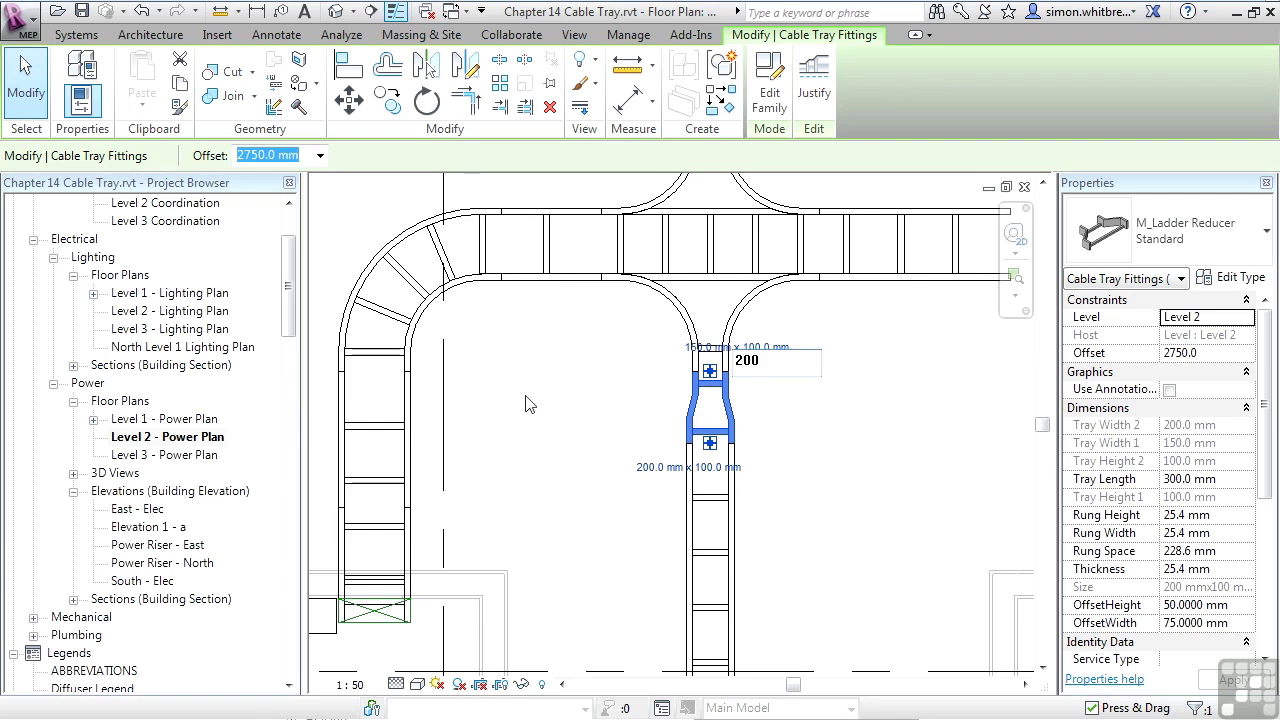
pyautogui.press('Return')
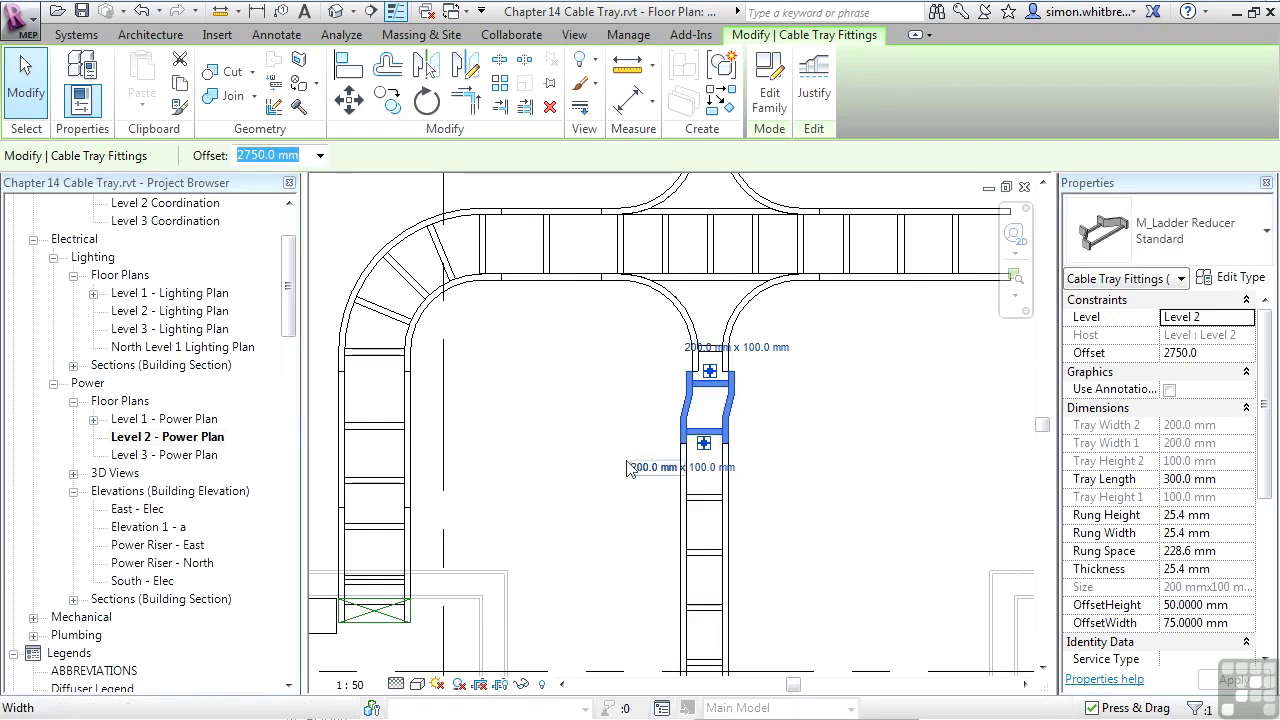
pyautogui.click(580, 484)
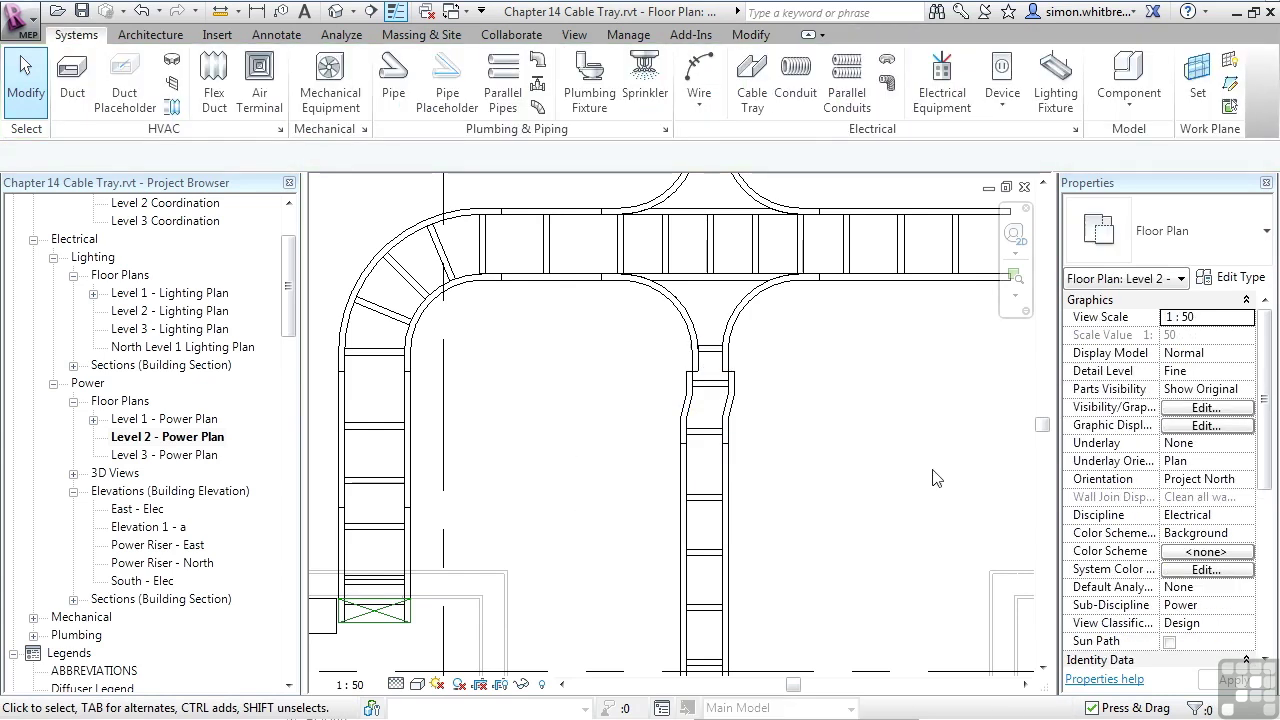
# Delete the cross fitting together with the ladder reducer below it
pyautogui.scroll(-2, 900, 470)
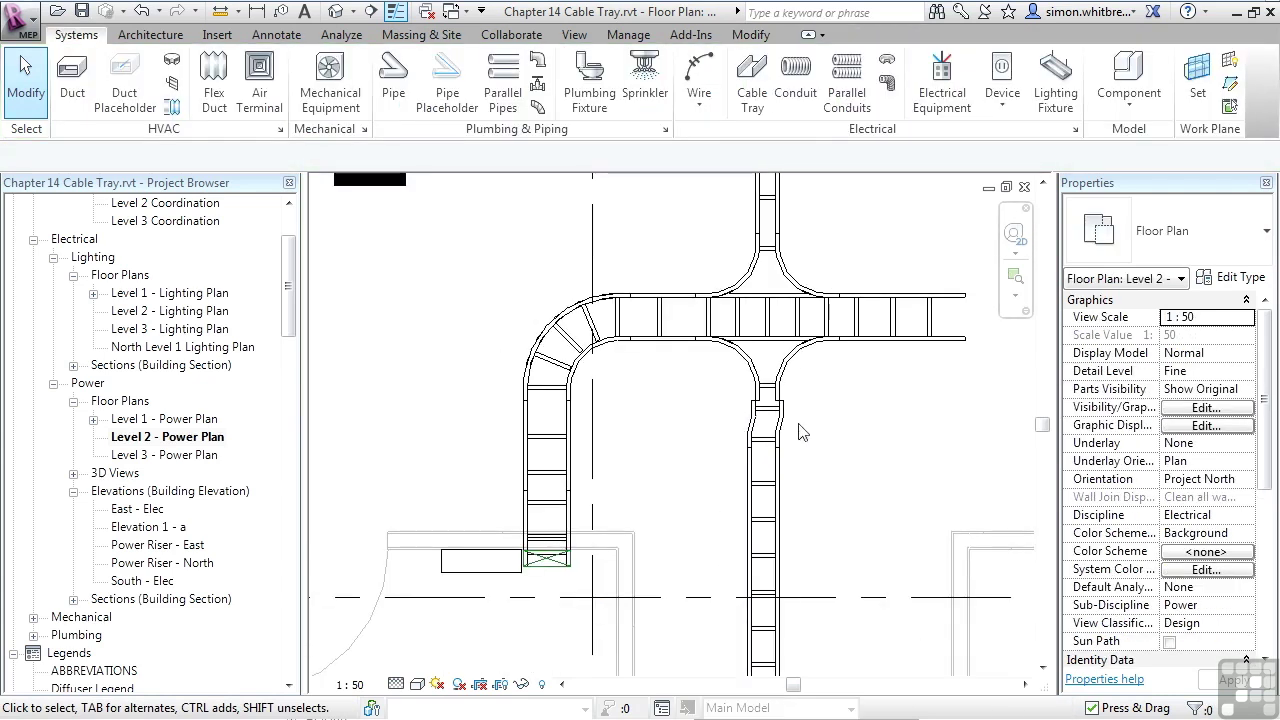
pyautogui.moveTo(798, 422); pyautogui.dragTo(733, 323)
pyautogui.moveTo(728, 276); pyautogui.dragTo(727, 273)
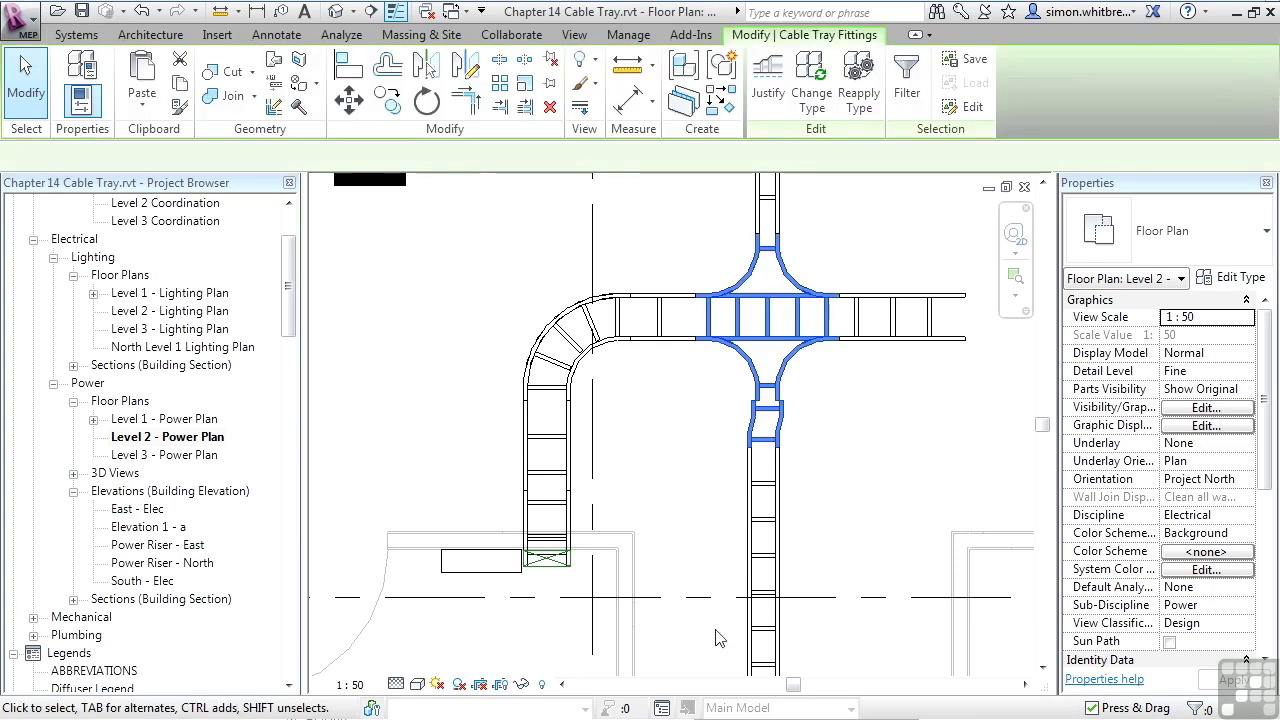
pyautogui.press('Delete')
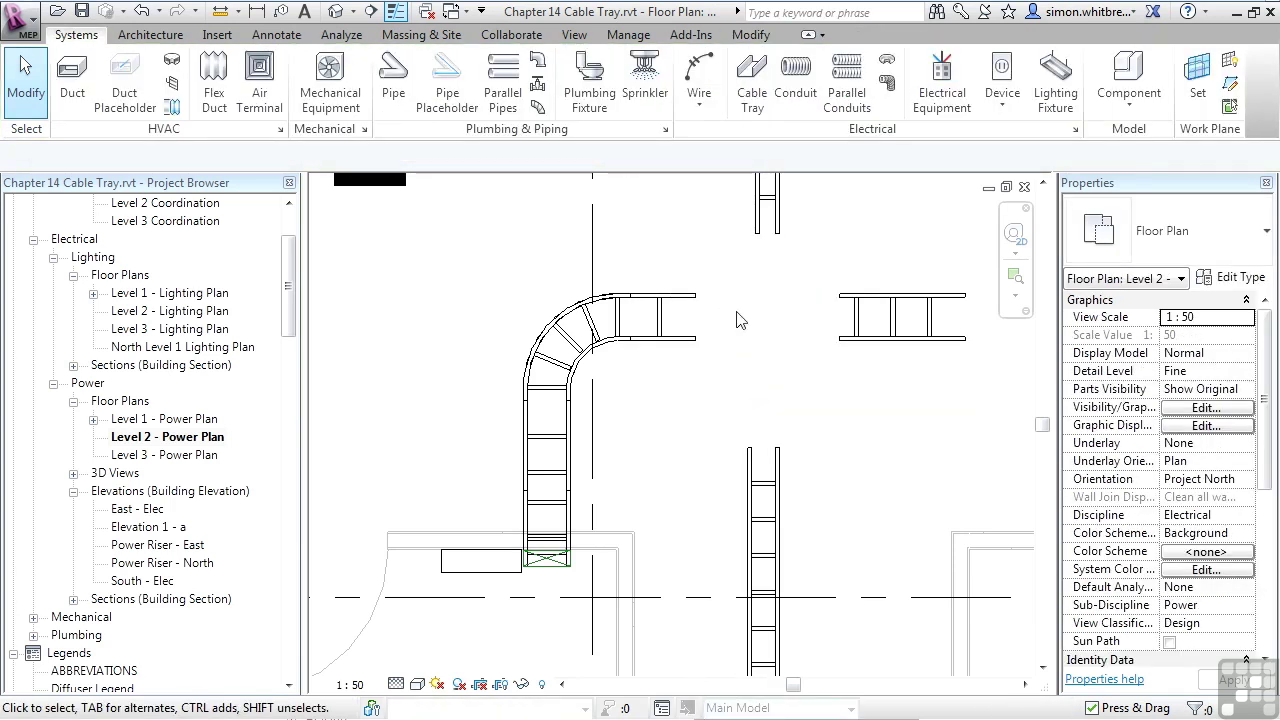
# Extend the 300 mm tray beside the bend across the gap to rejoin the horizontal run's far segment
pyautogui.click(690, 330)
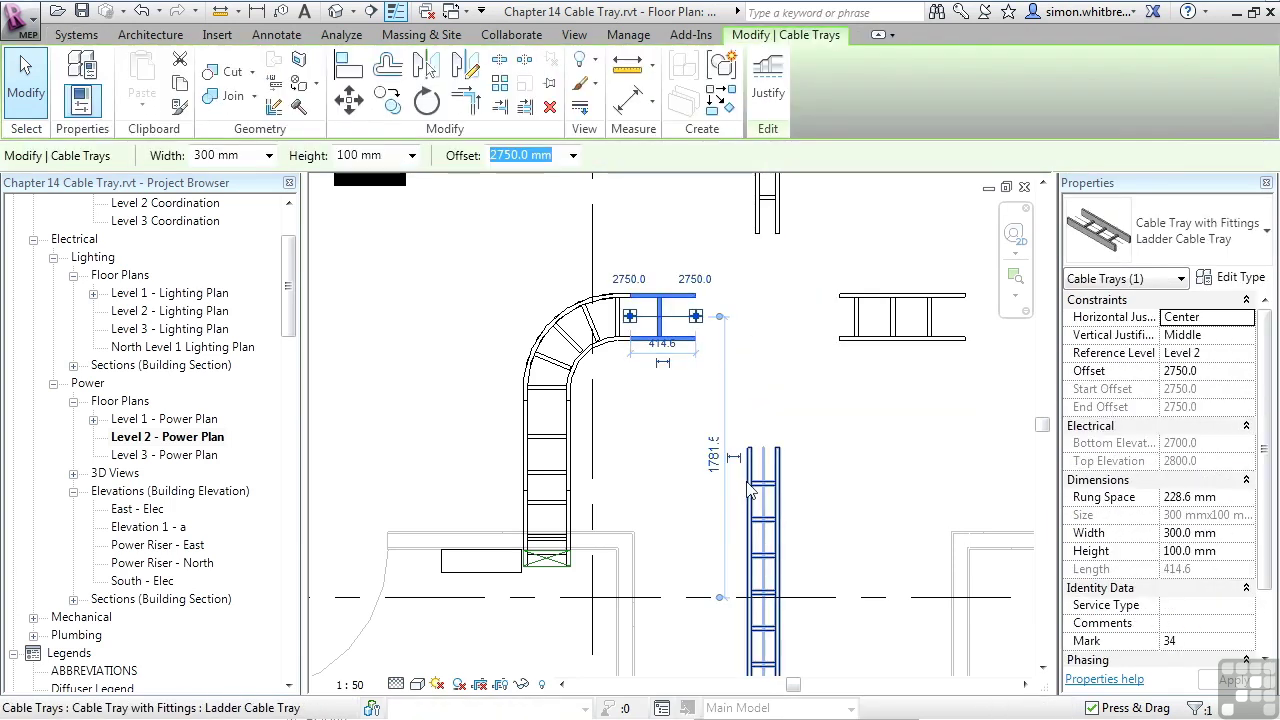
pyautogui.moveTo(700, 318); pyautogui.dragTo(806, 316)
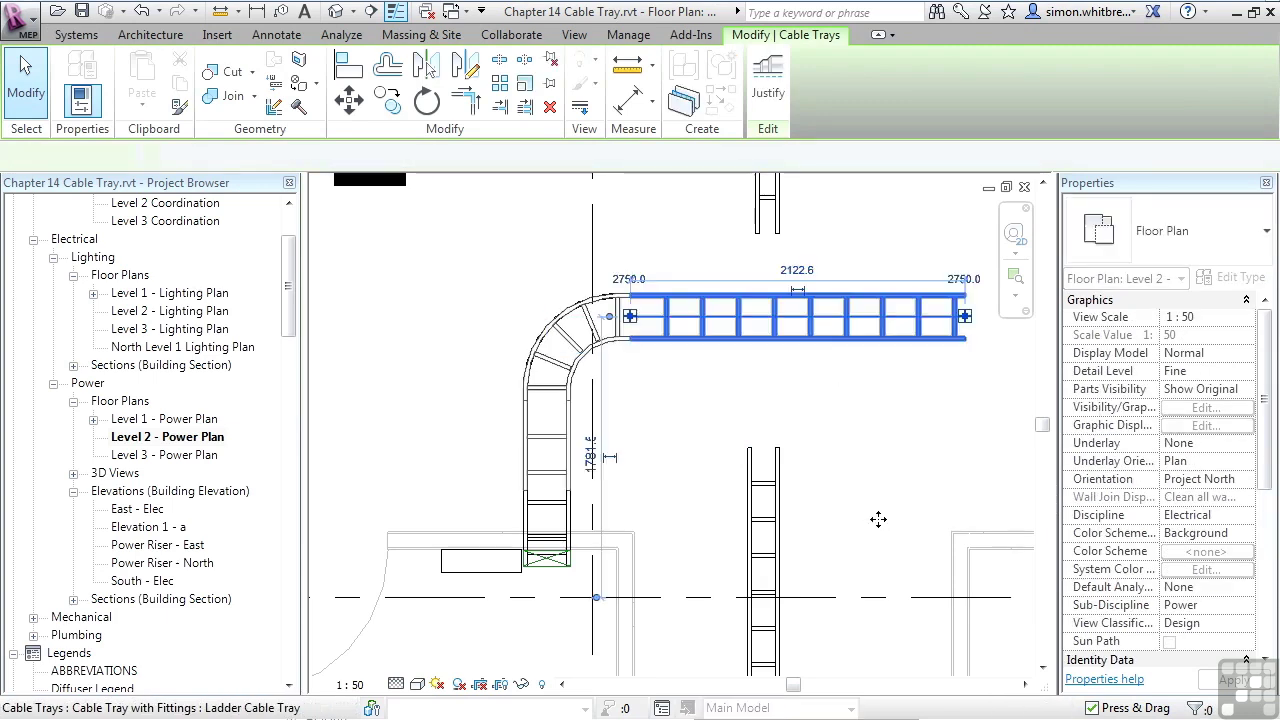